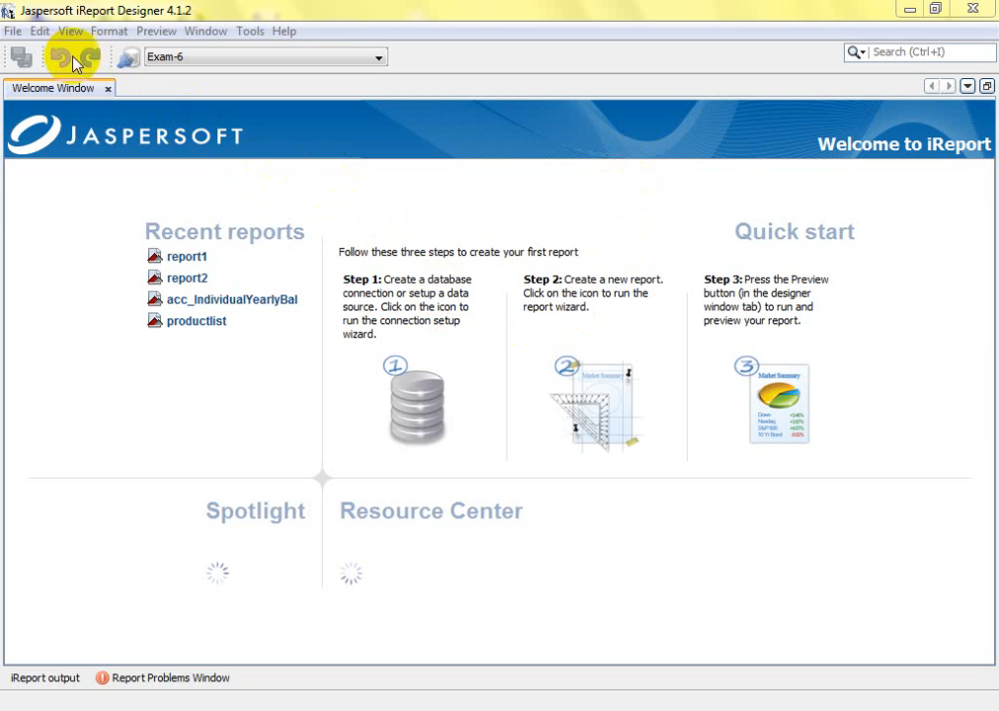
Open the report file report1.jrxml from the Desktop
{"action": "left_click", "coordinate": [12, 30]}
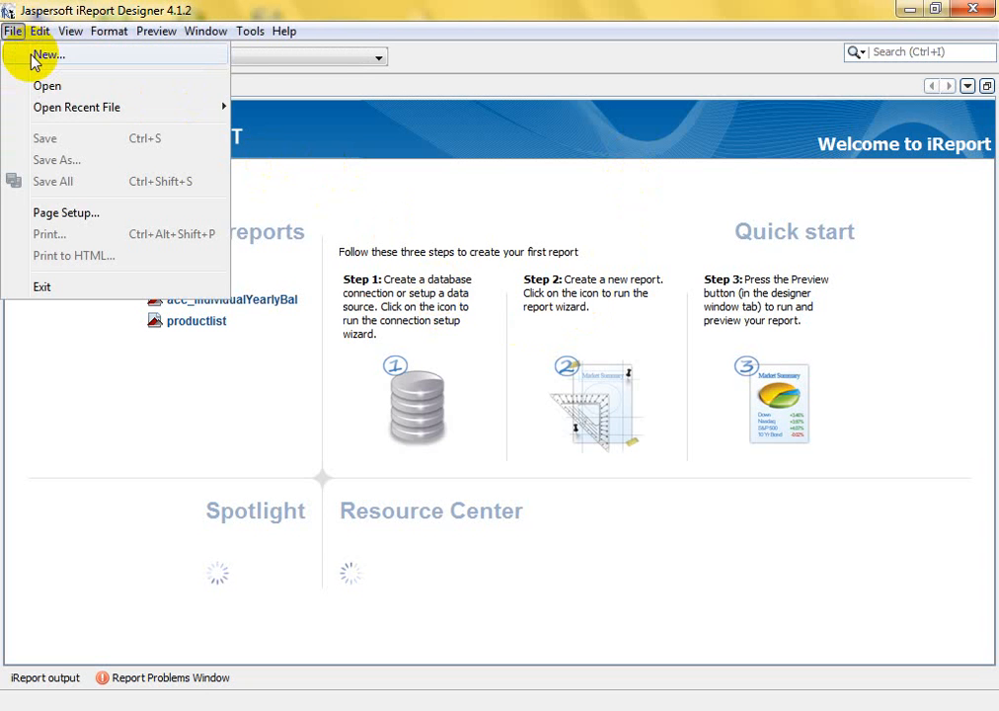
{"action": "left_click", "coordinate": [47, 86]}
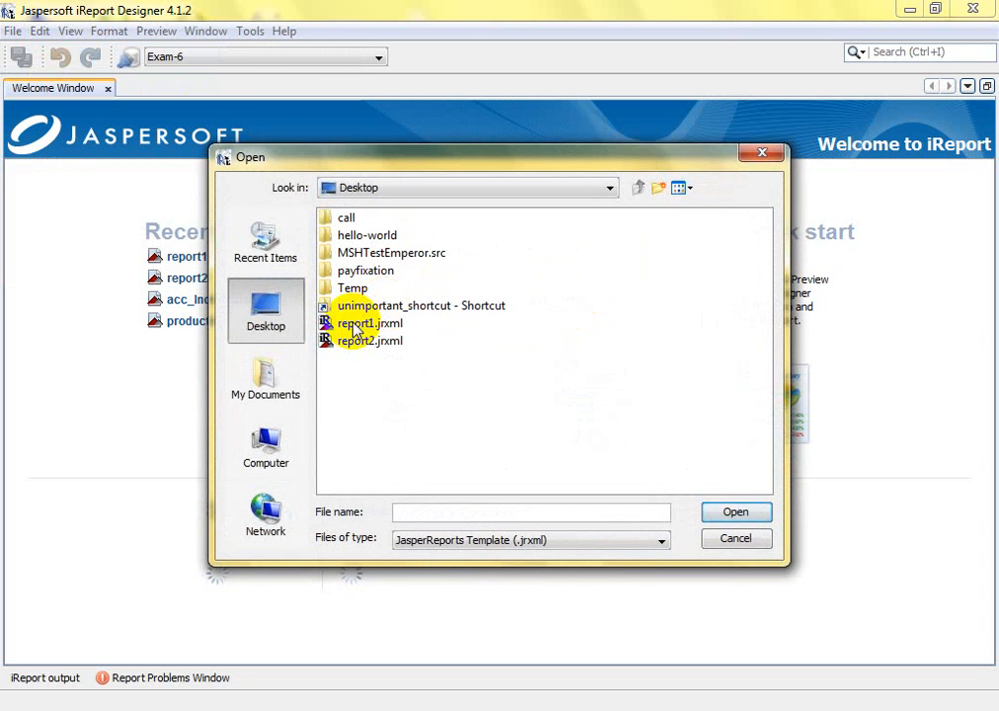
{"action": "left_click", "coordinate": [355, 326]}
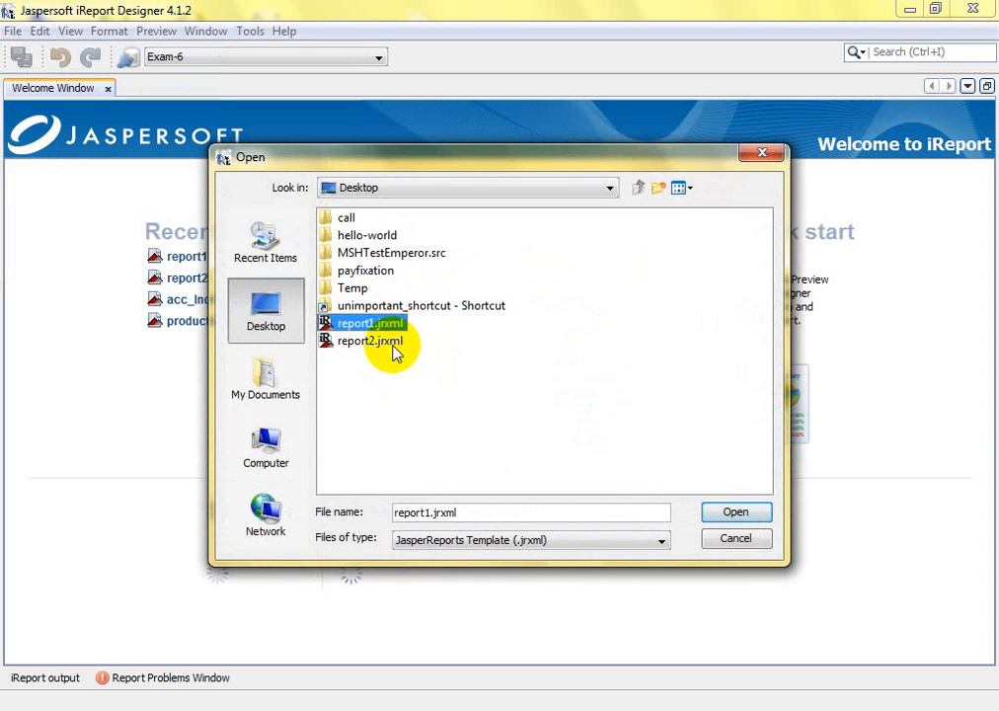
{"action": "left_click", "coordinate": [733, 513]}
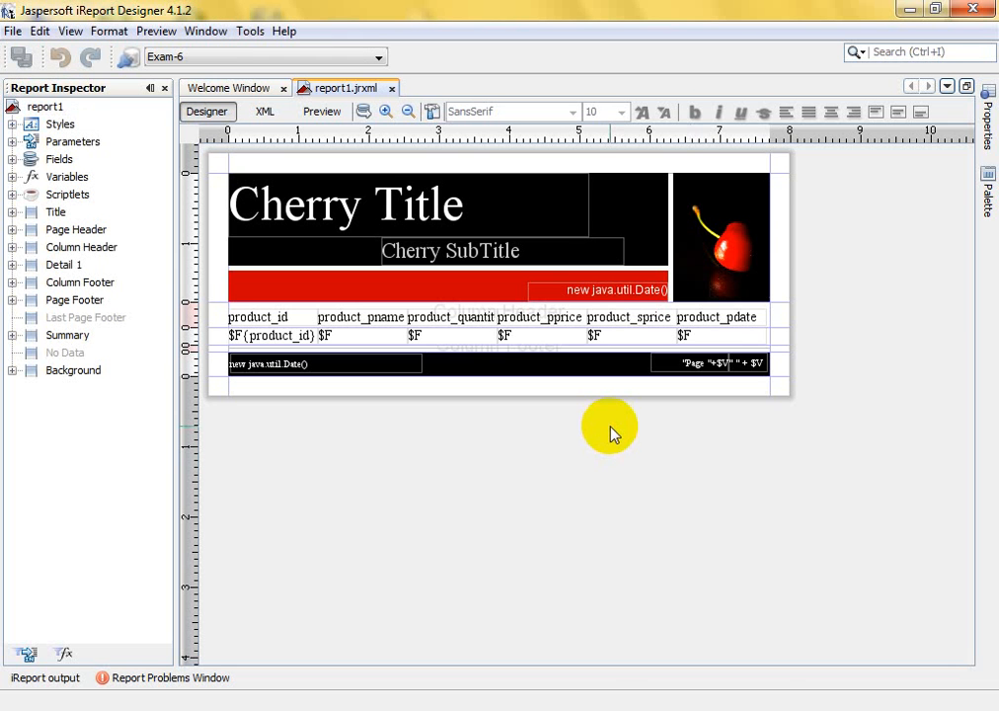
Preview the report, look through its product rows and the rest of the page, and return to the design view
{"action": "left_click", "coordinate": [507, 337]}
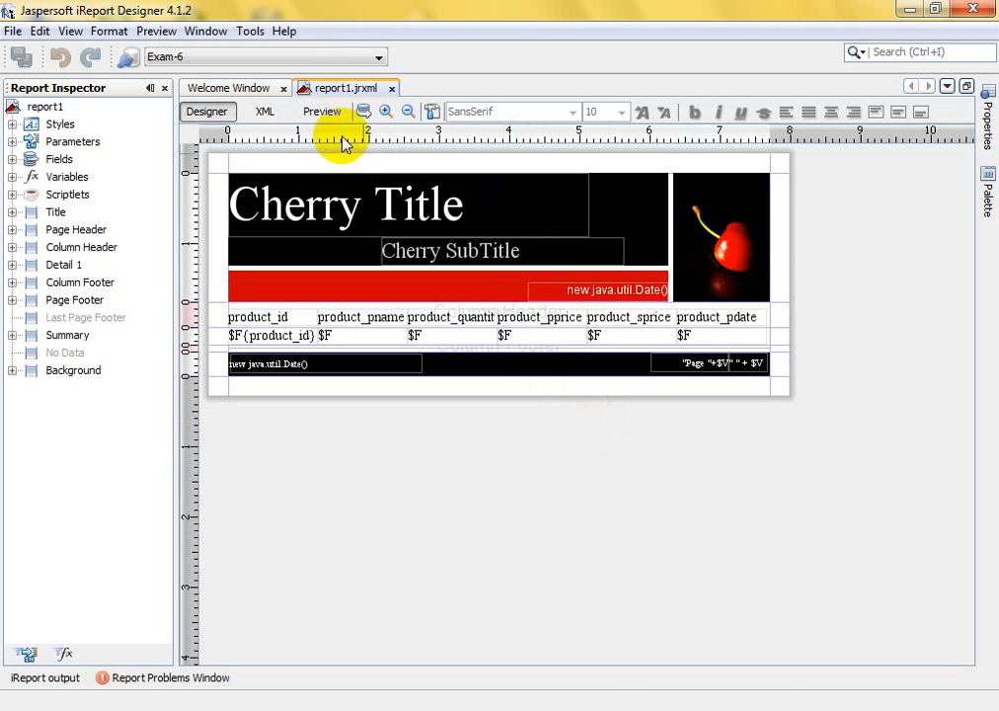
{"action": "left_click", "coordinate": [322, 110]}
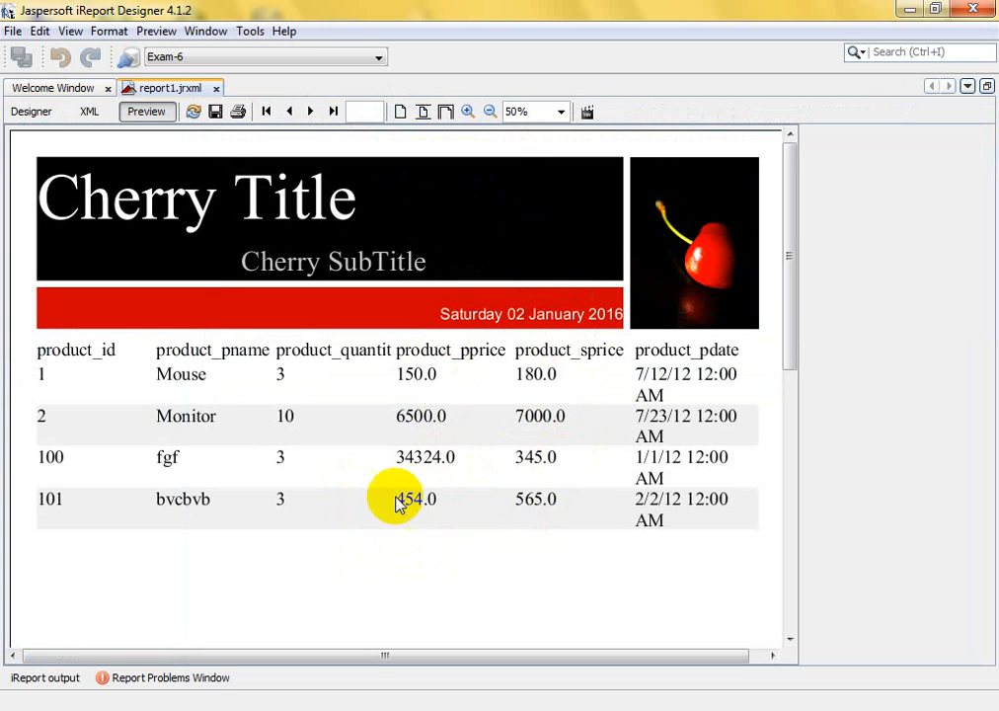
{"action": "scroll", "coordinate": [480, 569], "scroll_direction": "down", "scroll_amount": 4}
{"action": "scroll", "coordinate": [474, 573], "scroll_direction": "down", "scroll_amount": 8}
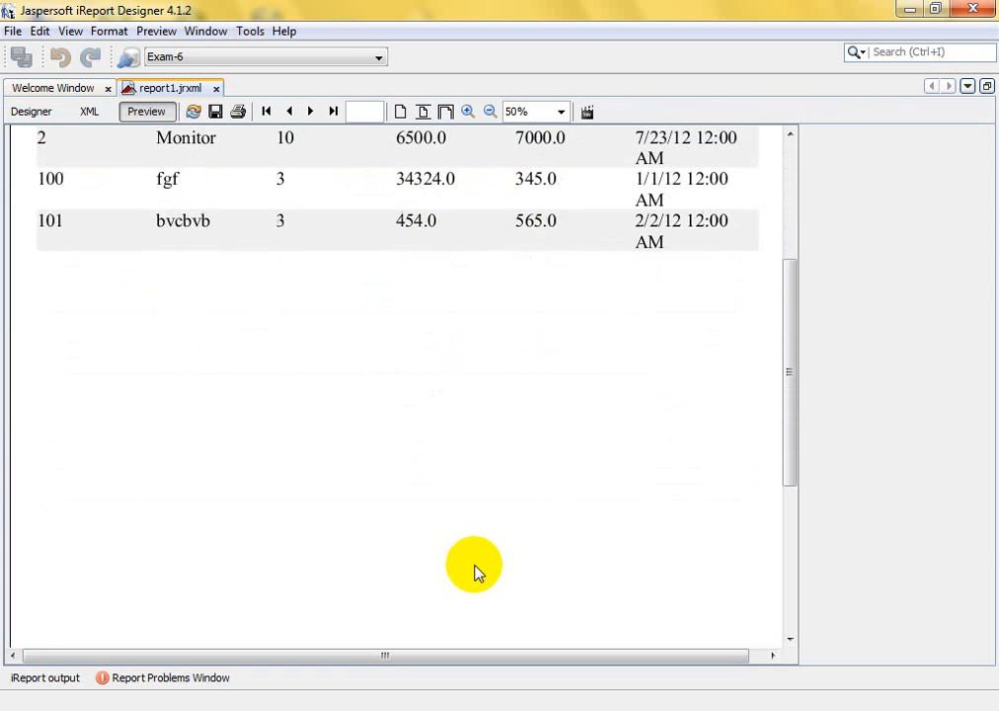
{"action": "scroll", "coordinate": [474, 573], "scroll_direction": "up", "scroll_amount": 10}
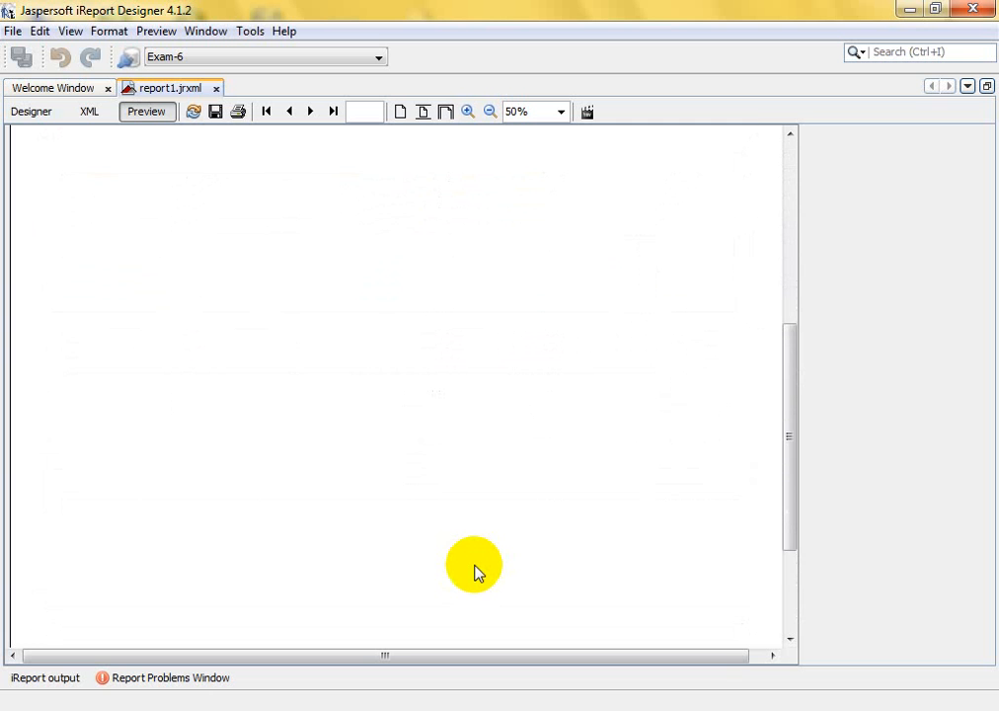
{"action": "left_click", "coordinate": [32, 112]}
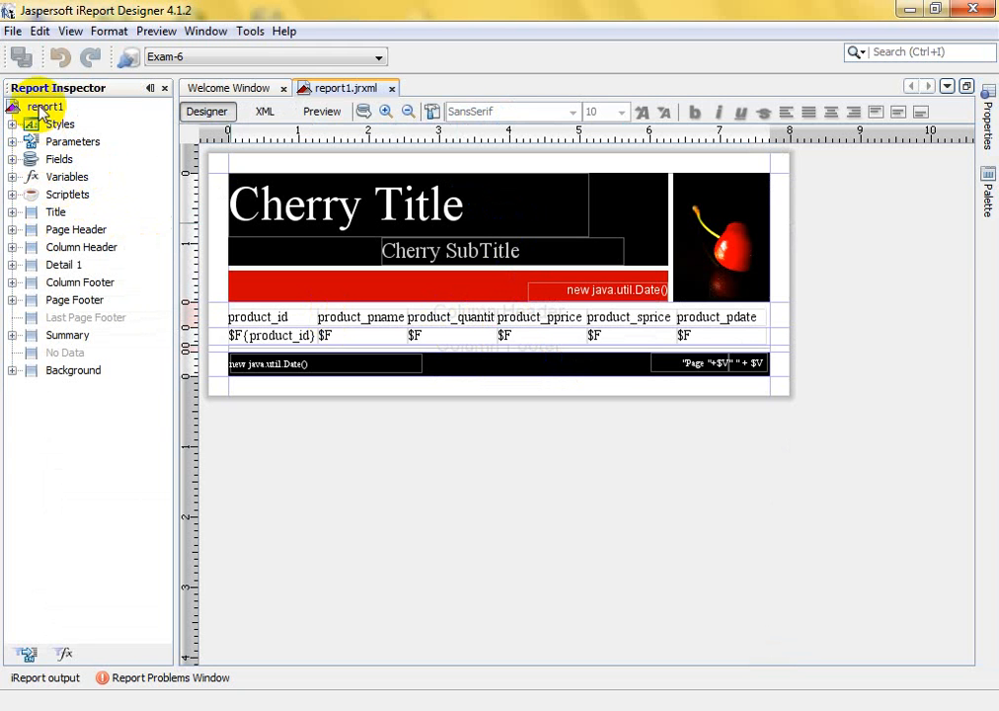
Add a new variable to the report's Variables
{"action": "left_click", "coordinate": [62, 177]}
{"action": "left_click", "coordinate": [12, 177]}
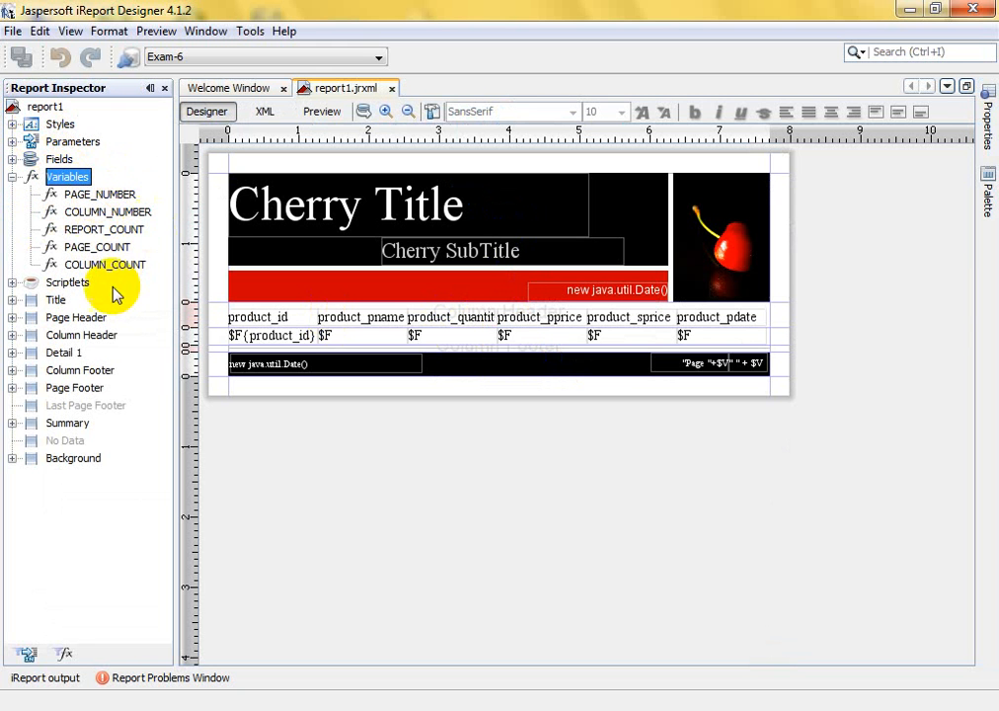
{"action": "right_click", "coordinate": [72, 183]}
{"action": "left_click", "coordinate": [113, 192]}
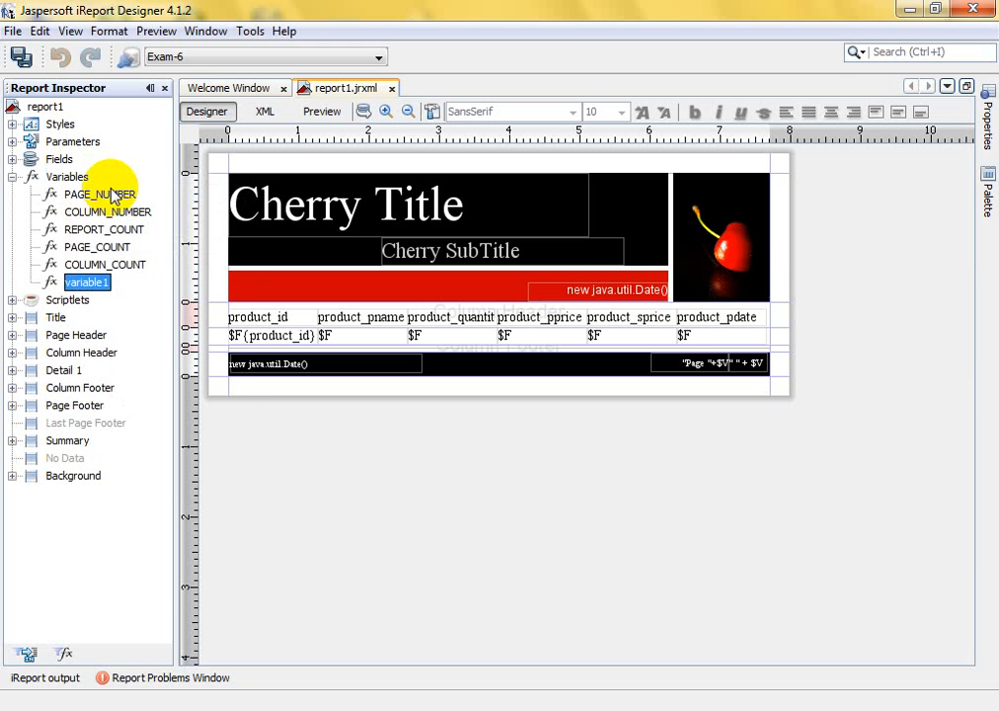
Rename the new report variable variable1 as total_pprice
{"action": "right_click", "coordinate": [87, 284]}
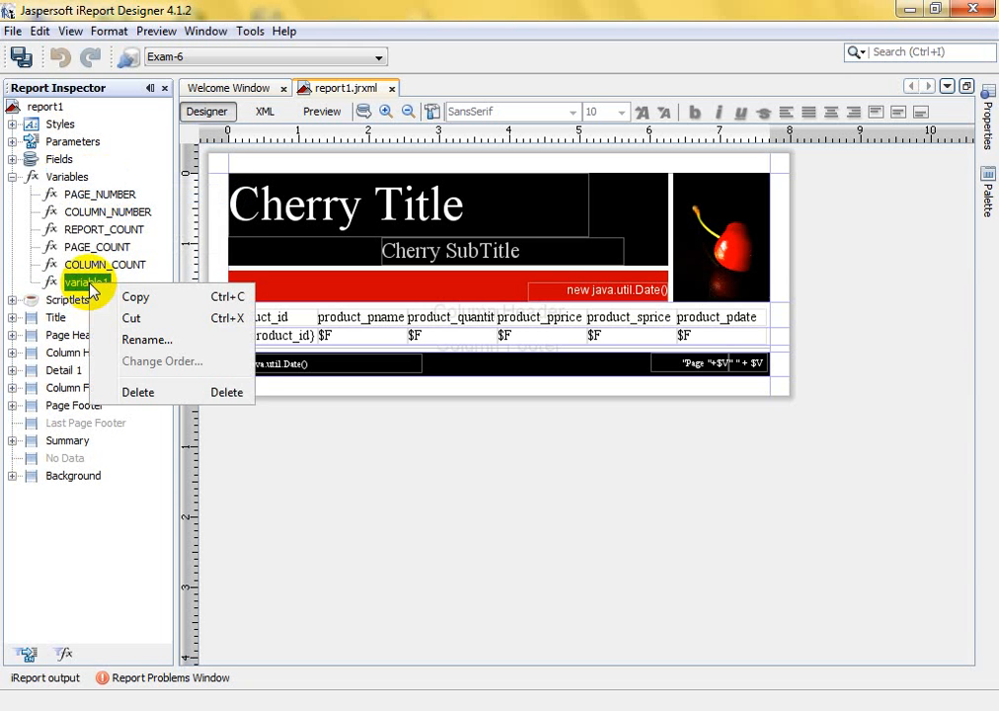
{"action": "left_click", "coordinate": [83, 283]}
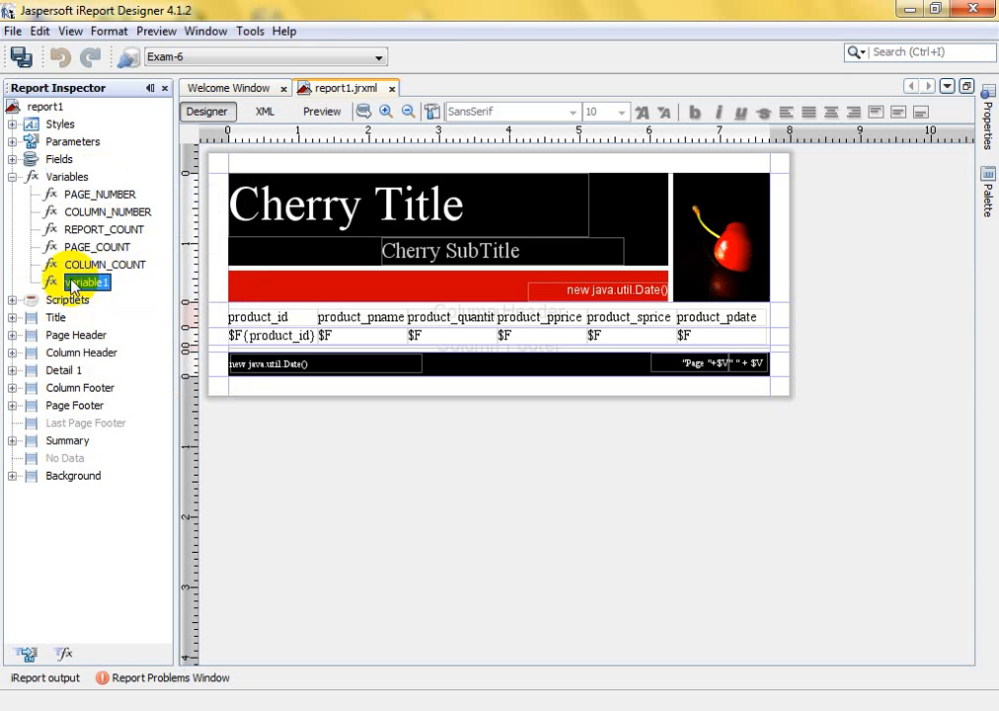
{"action": "left_click", "coordinate": [990, 124]}
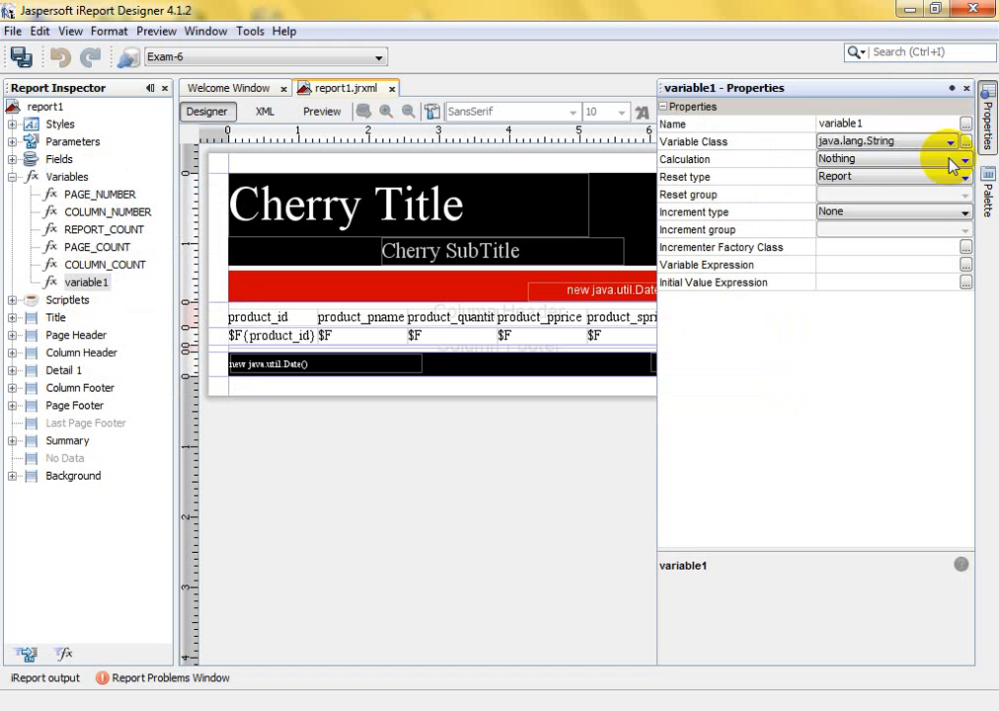
{"action": "left_click", "coordinate": [882, 124]}
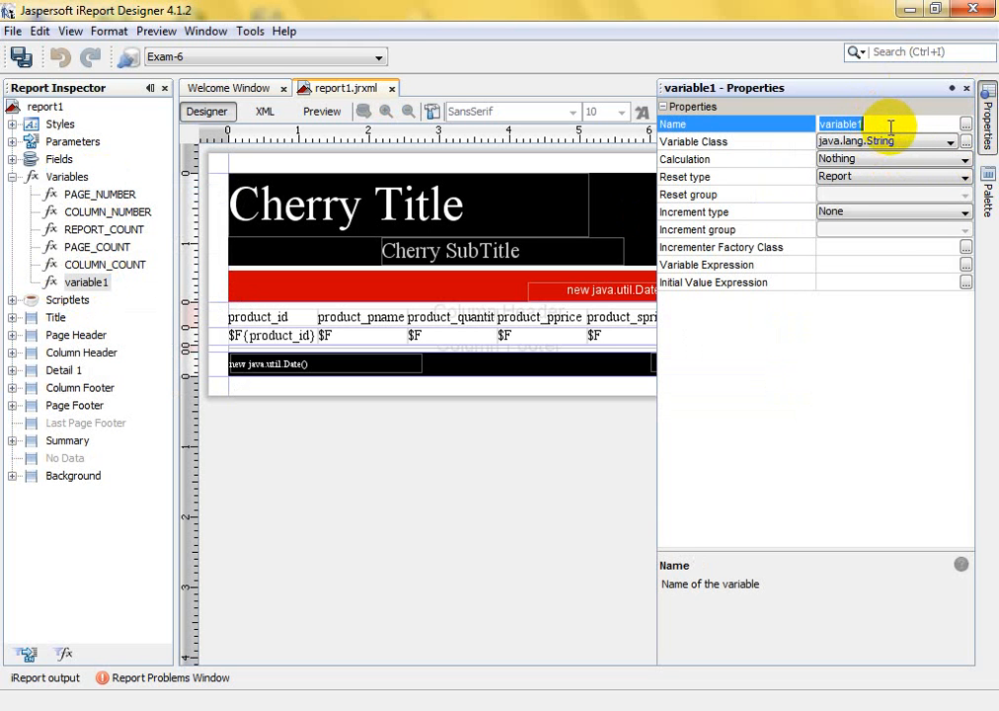
{"action": "left_click_drag", "start_coordinate": [875, 122], "coordinate": [818, 122]}
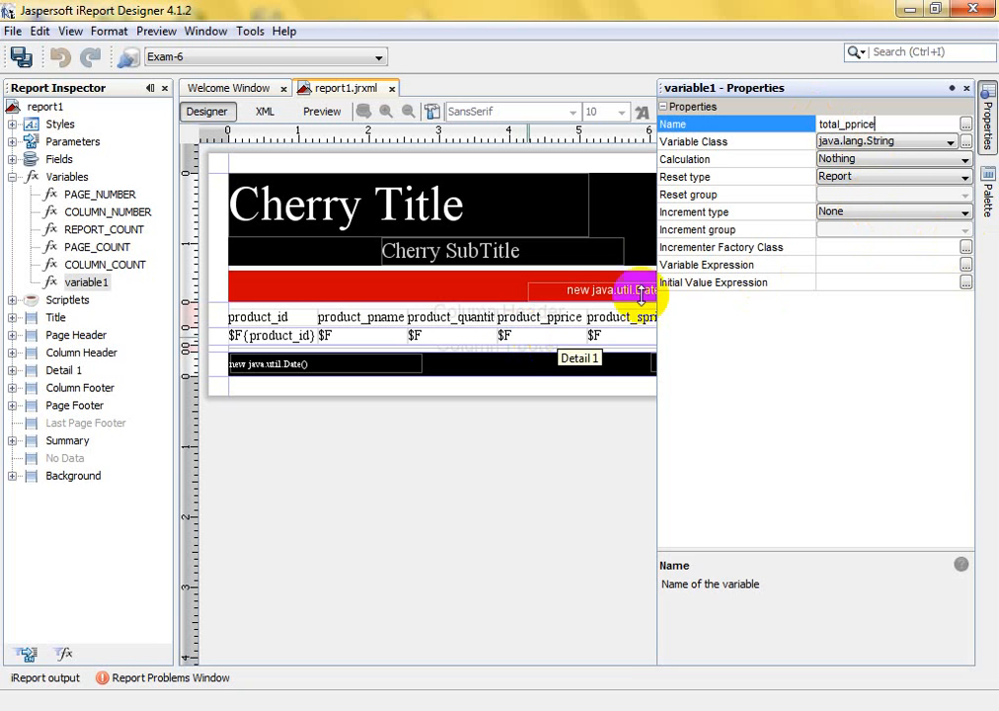
{"action": "left_click", "coordinate": [612, 374]}
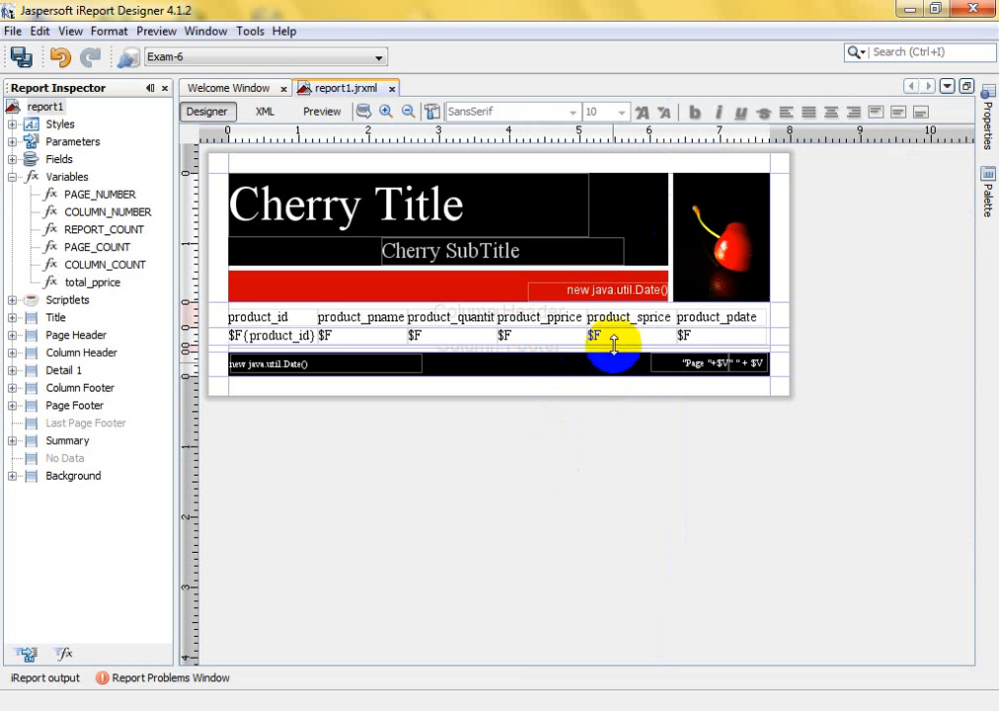
Check the field class of the product_pprice field in its properties
{"action": "left_click", "coordinate": [12, 159]}
{"action": "left_click", "coordinate": [98, 229]}
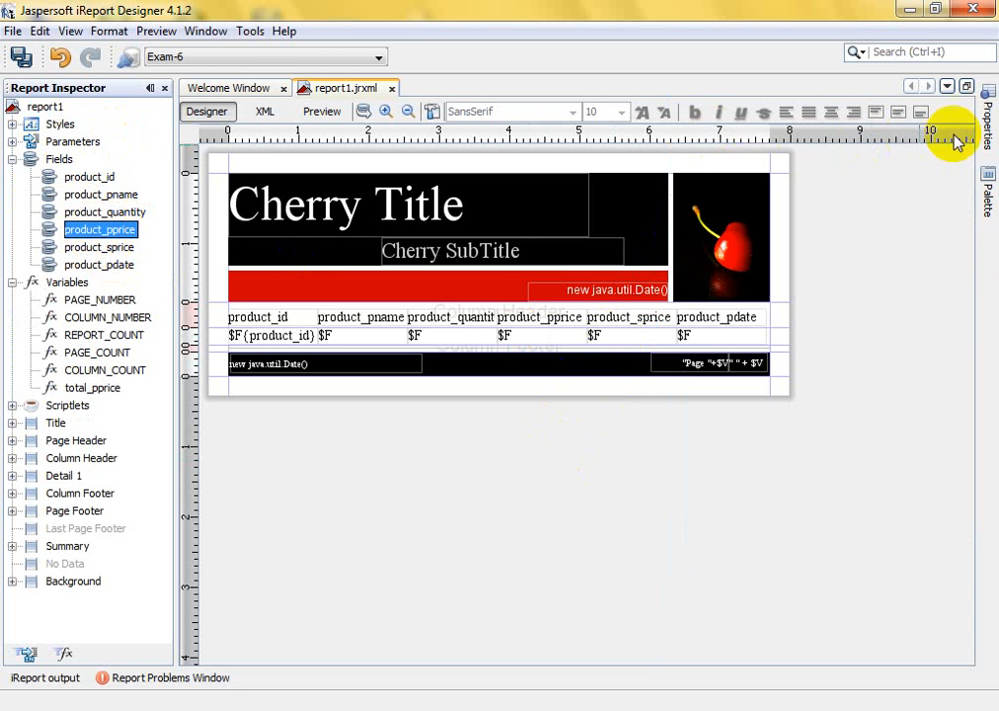
{"action": "left_click", "coordinate": [988, 133]}
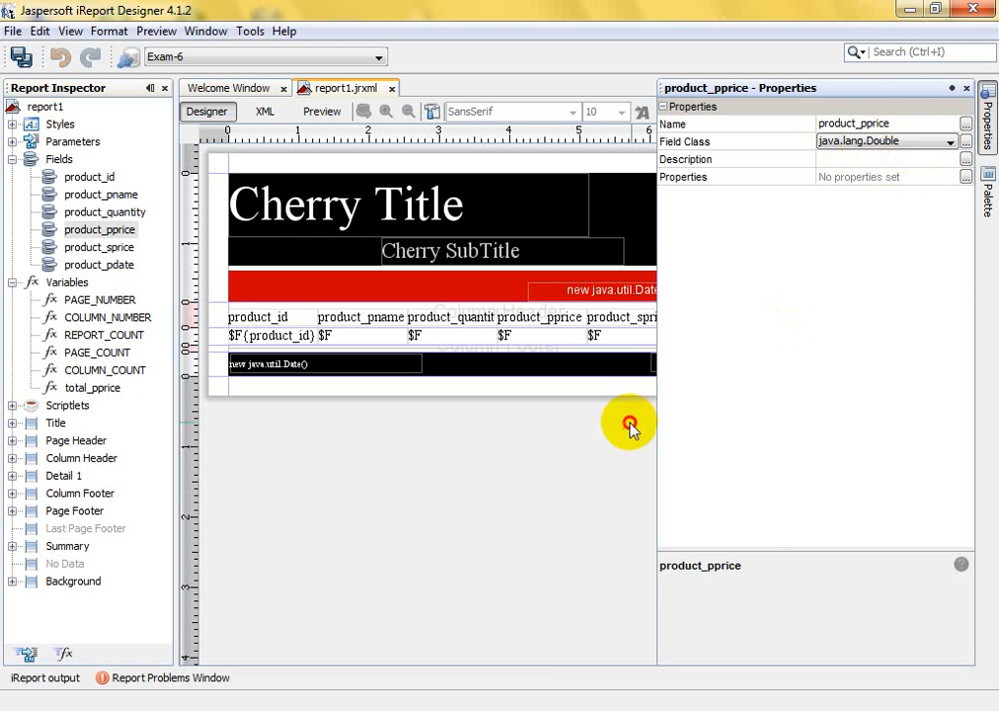
Set the total_pprice variable's class to java.lang.Double and its calculation to Sum
{"action": "left_click", "coordinate": [96, 388]}
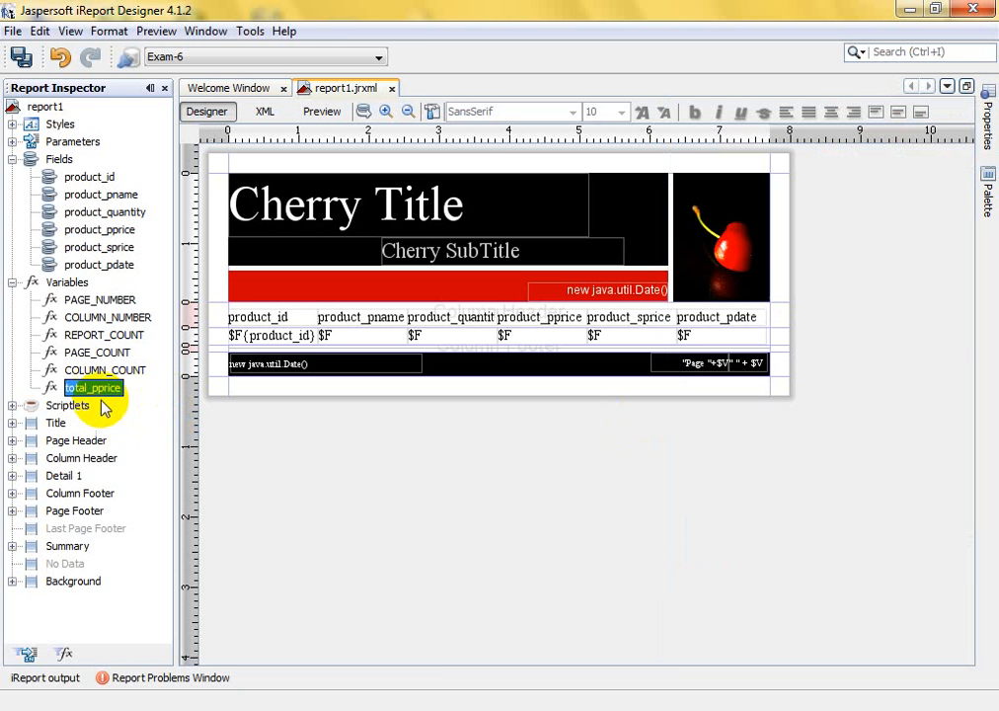
{"action": "left_click", "coordinate": [986, 133]}
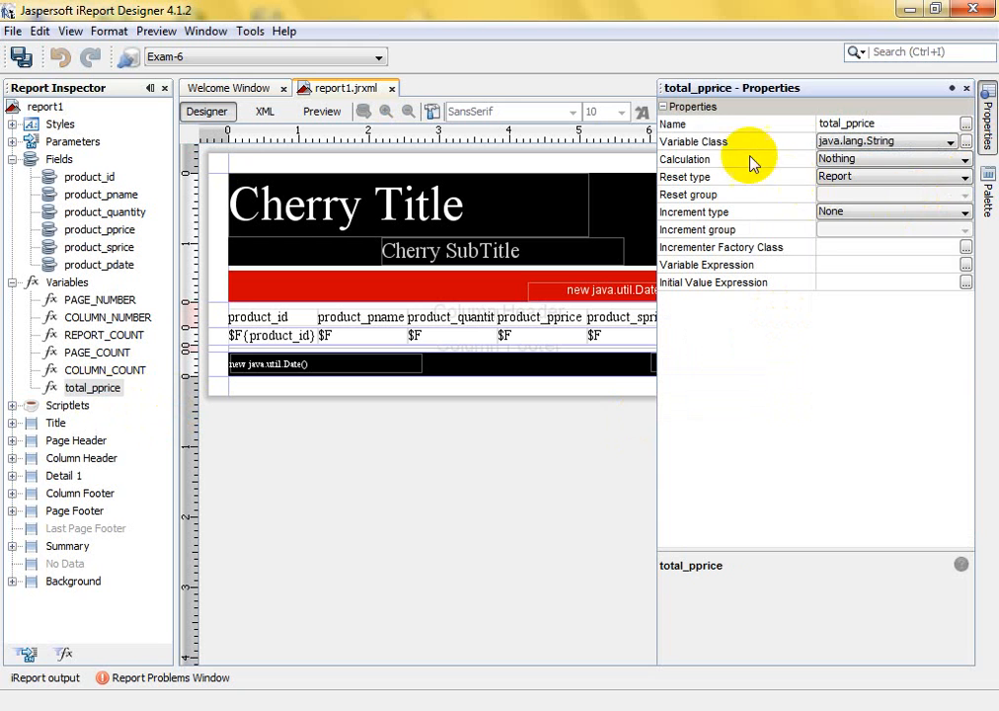
{"action": "left_click", "coordinate": [951, 143]}
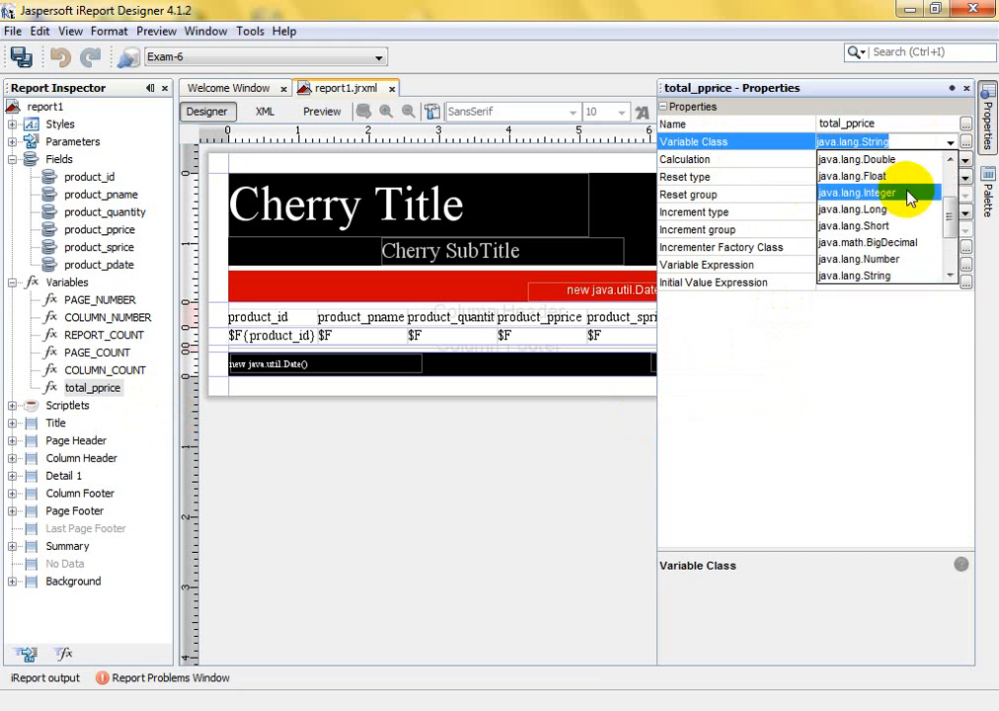
{"action": "left_click", "coordinate": [918, 159]}
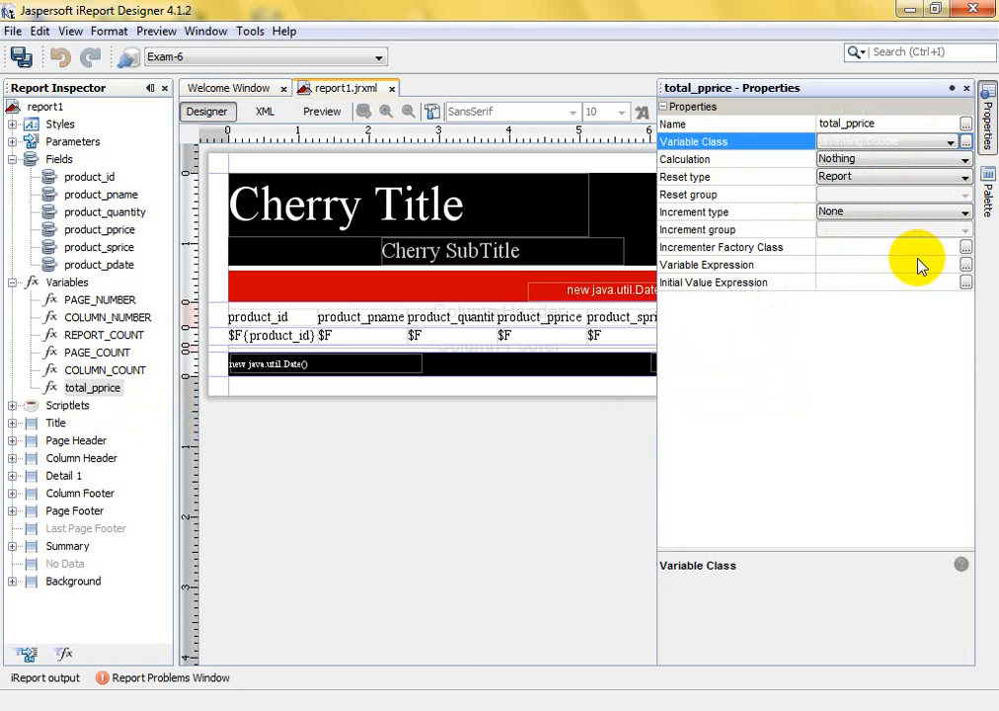
{"action": "left_click", "coordinate": [721, 164]}
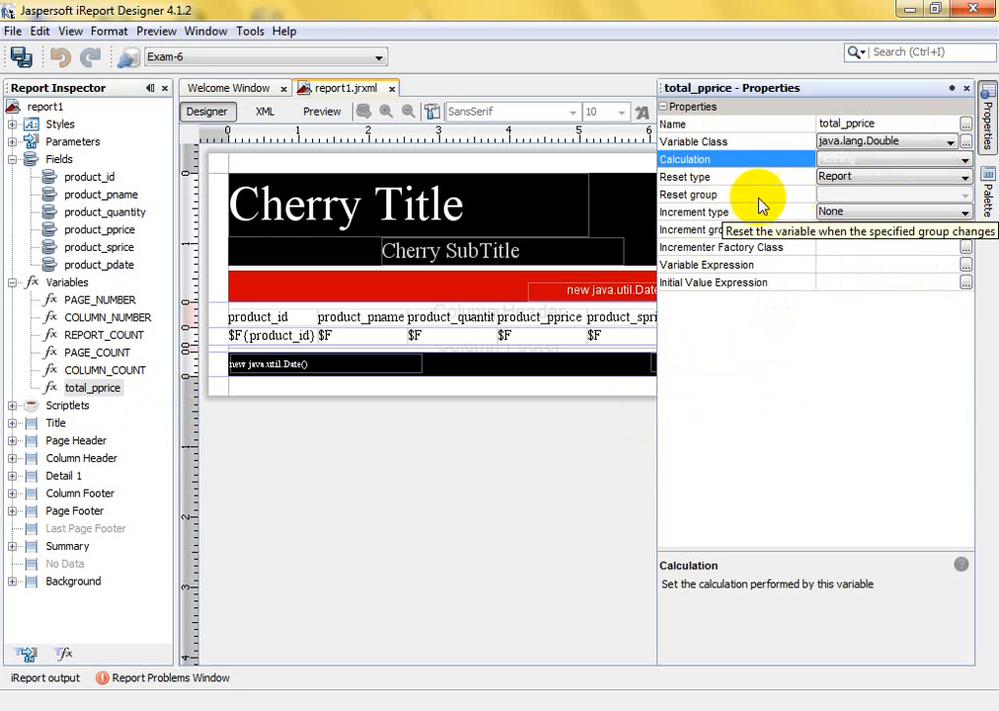
{"action": "left_click", "coordinate": [963, 161]}
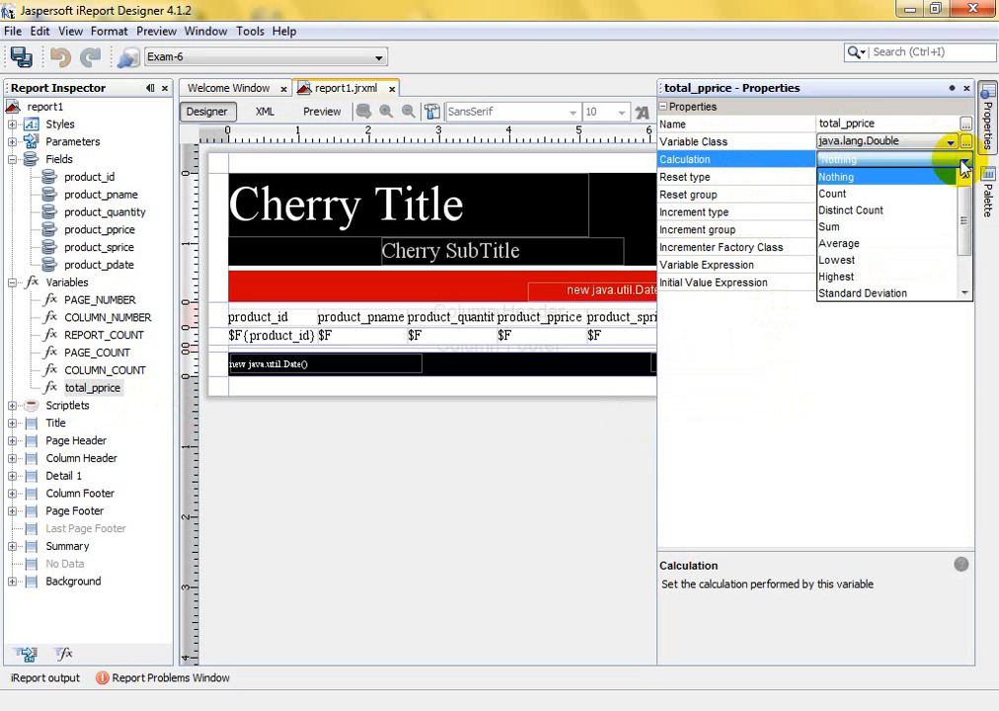
{"action": "left_click", "coordinate": [885, 227]}
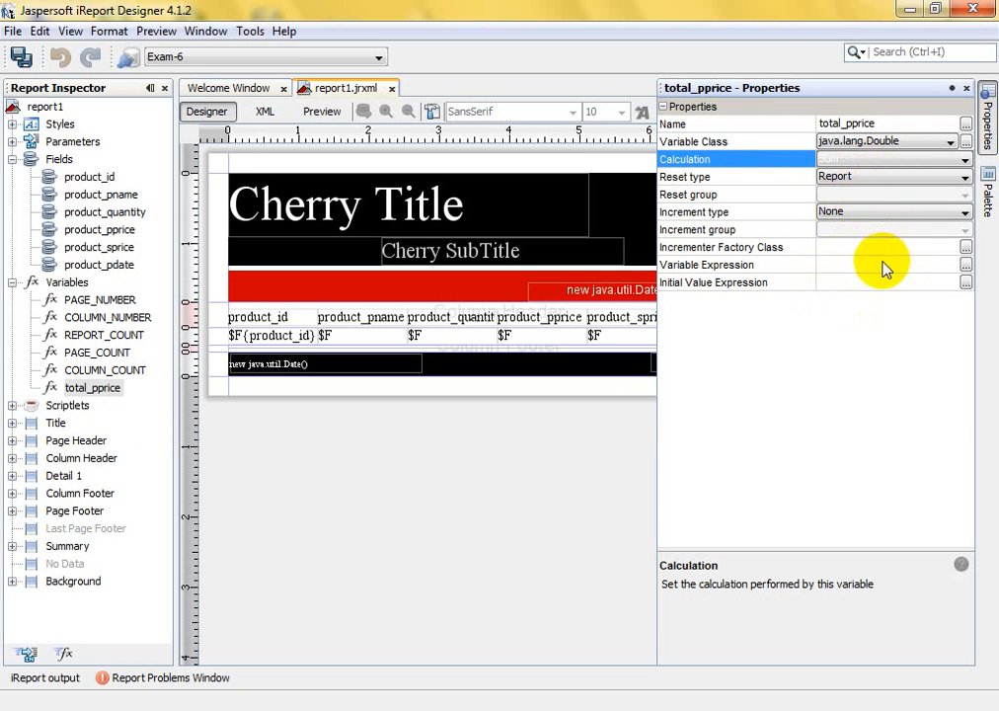
Set the total_pprice variable's expression to the product_pprice field, $F{product_pprice}
{"action": "left_click", "coordinate": [674, 264]}
{"action": "left_click", "coordinate": [829, 266]}
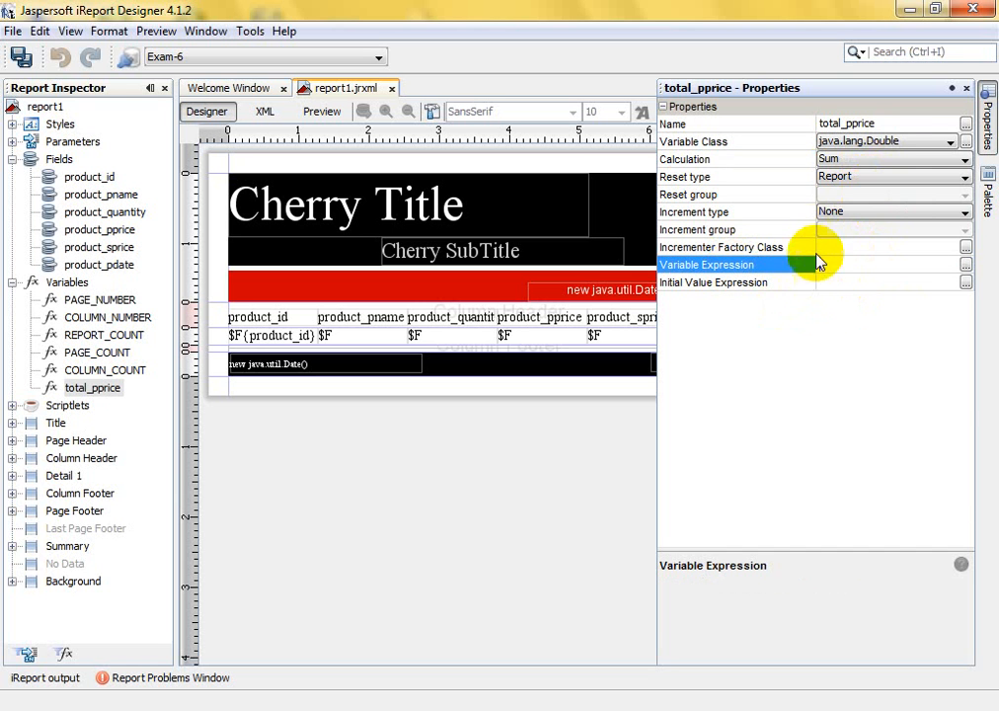
{"action": "left_click", "coordinate": [967, 269]}
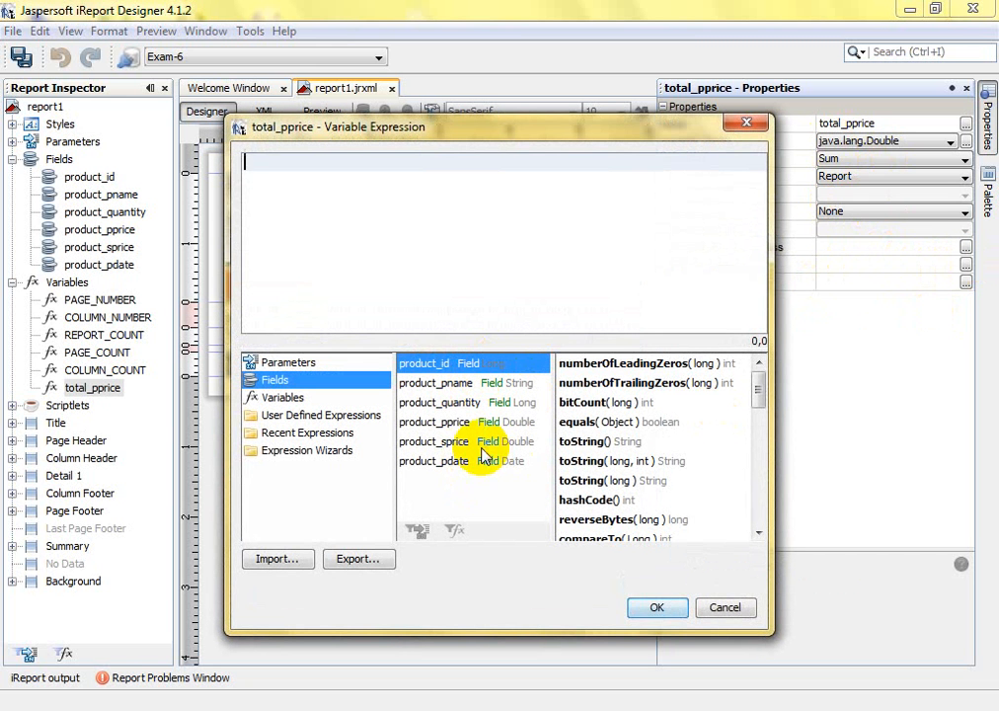
{"action": "left_click", "coordinate": [447, 382]}
{"action": "left_click", "coordinate": [439, 421]}
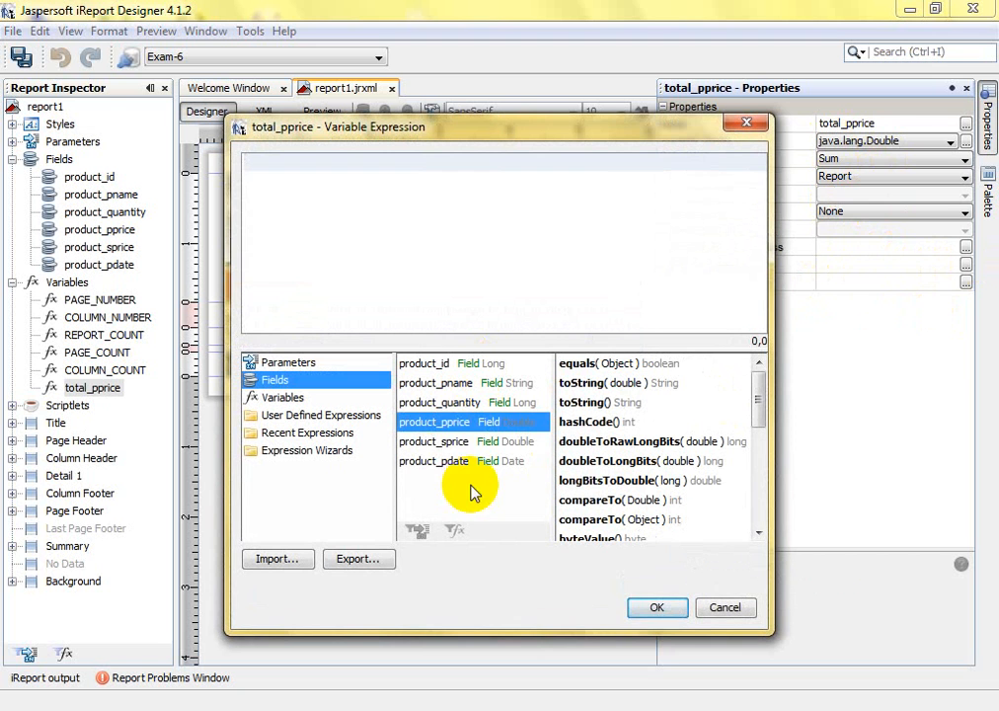
{"action": "double_click", "coordinate": [478, 431]}
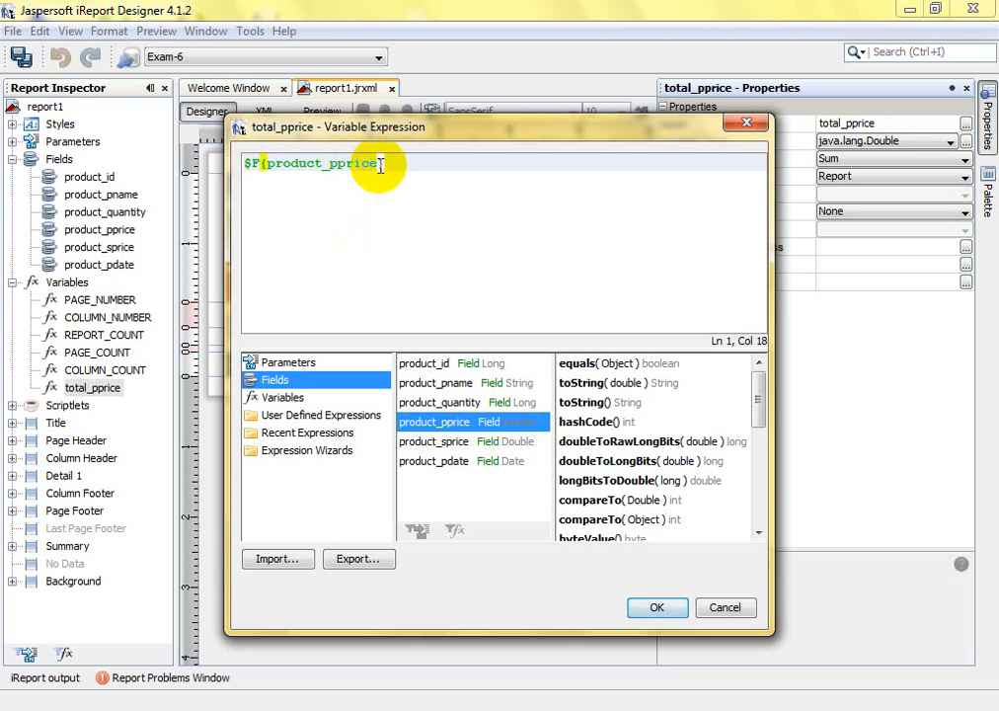
{"action": "left_click", "coordinate": [654, 606]}
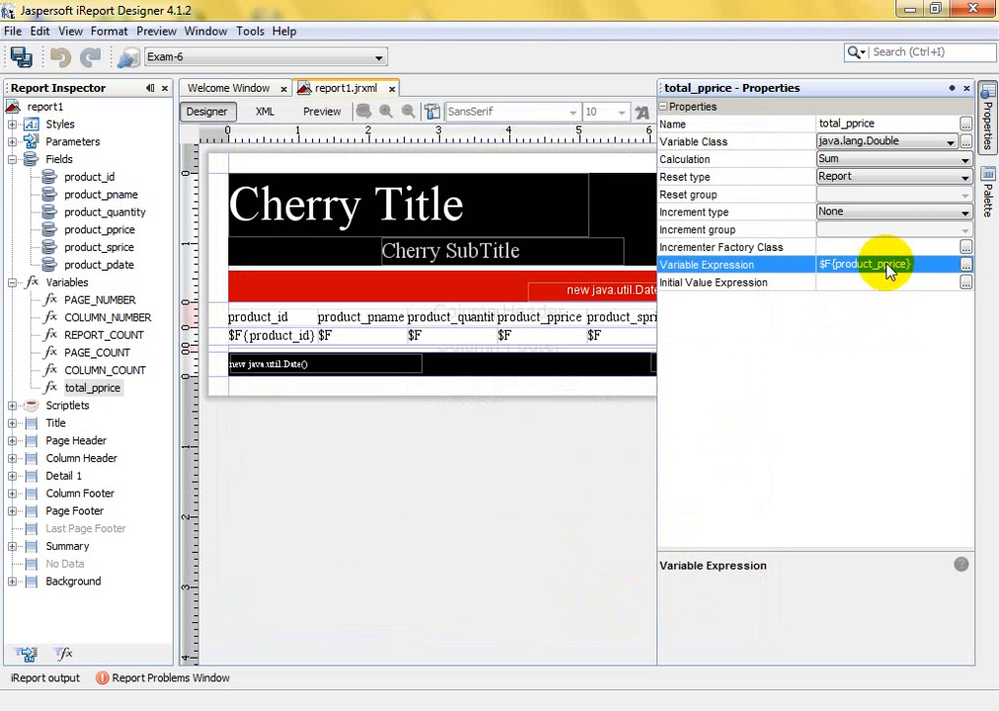
{"action": "left_click", "coordinate": [593, 484]}
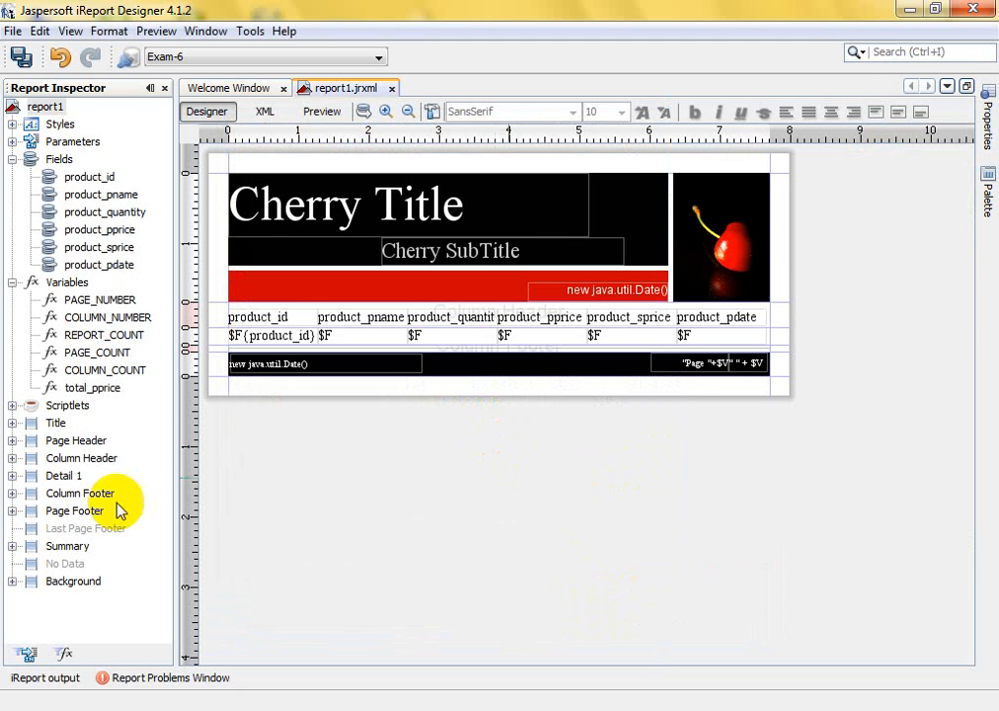
Set the Summary band's height to 30
{"action": "left_click", "coordinate": [84, 391]}
{"action": "left_click", "coordinate": [105, 393]}
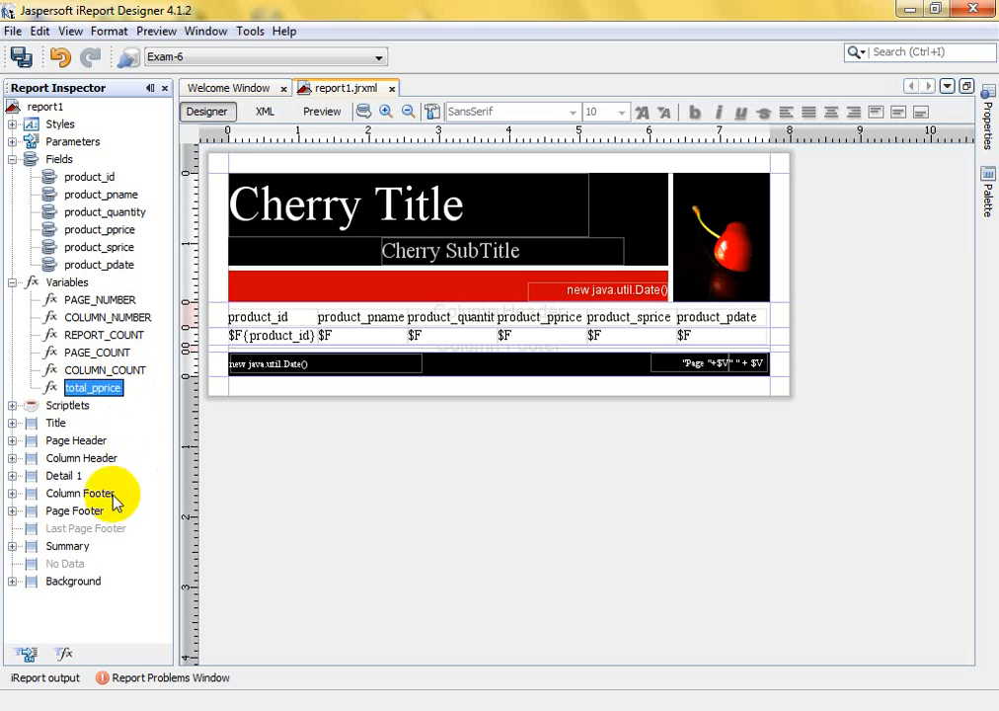
{"action": "left_click", "coordinate": [69, 553]}
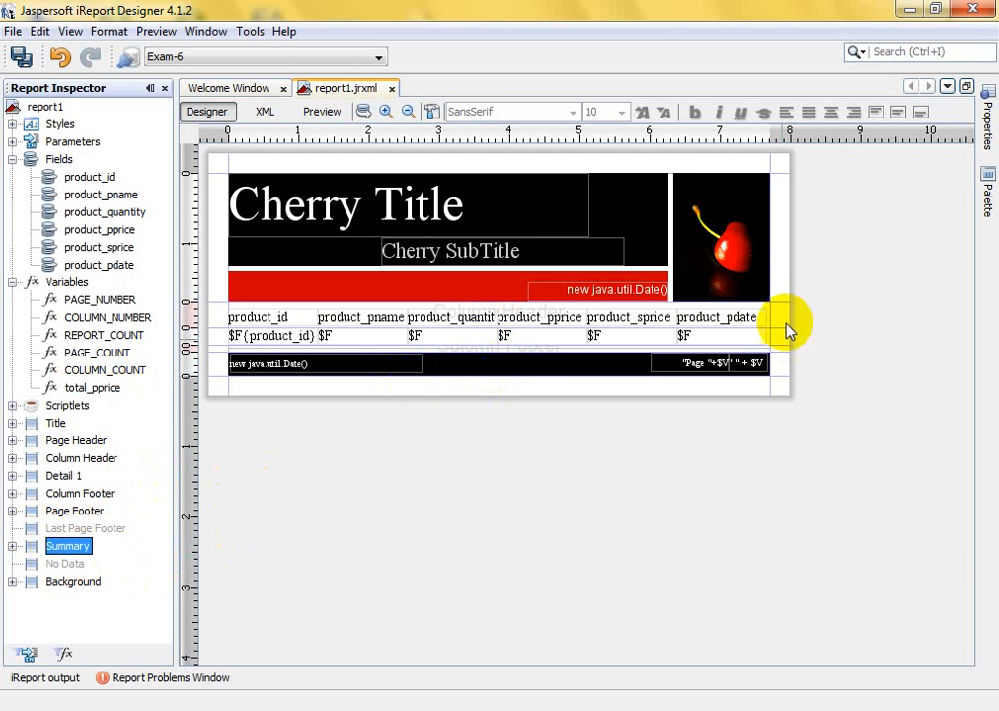
{"action": "left_click", "coordinate": [985, 131]}
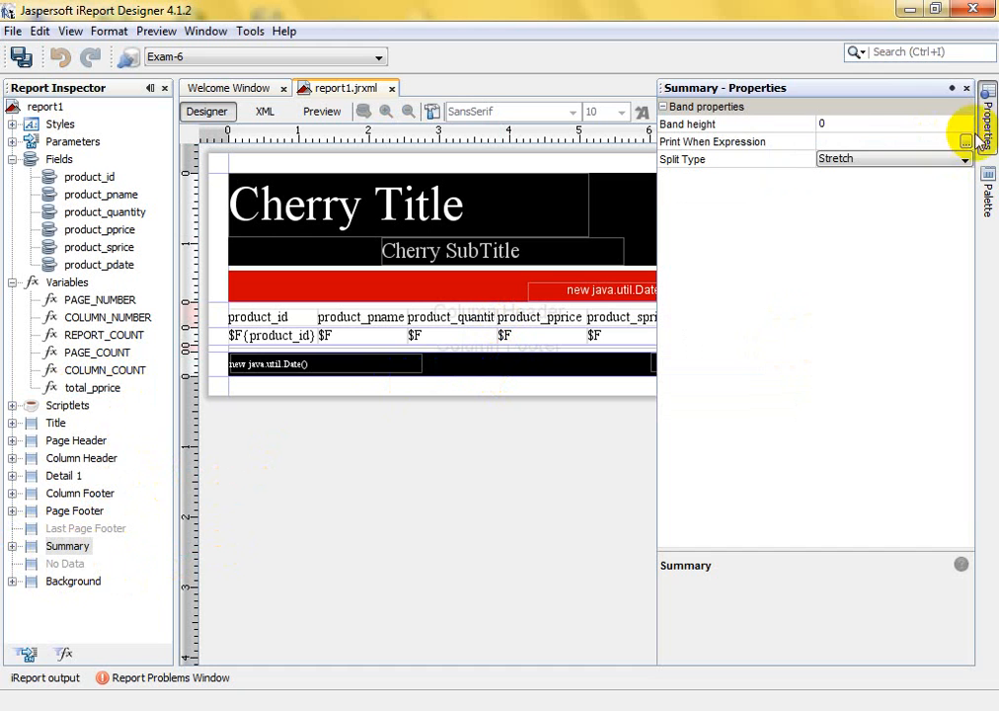
{"action": "left_click", "coordinate": [846, 122]}
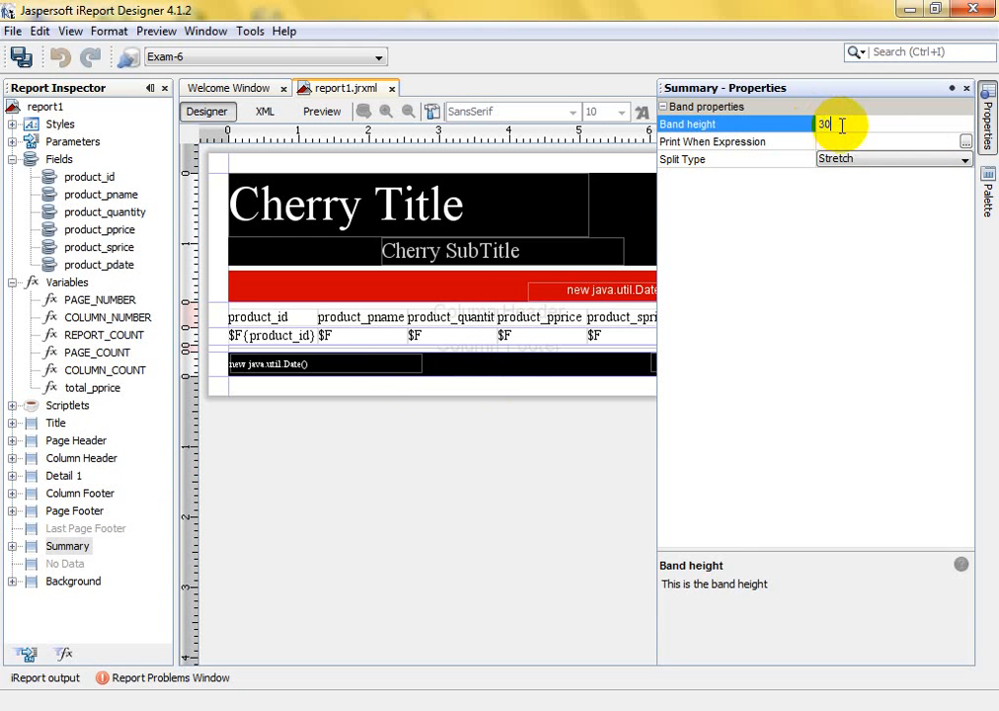
{"action": "key", "text": "Return"}
{"action": "left_click", "coordinate": [506, 403]}
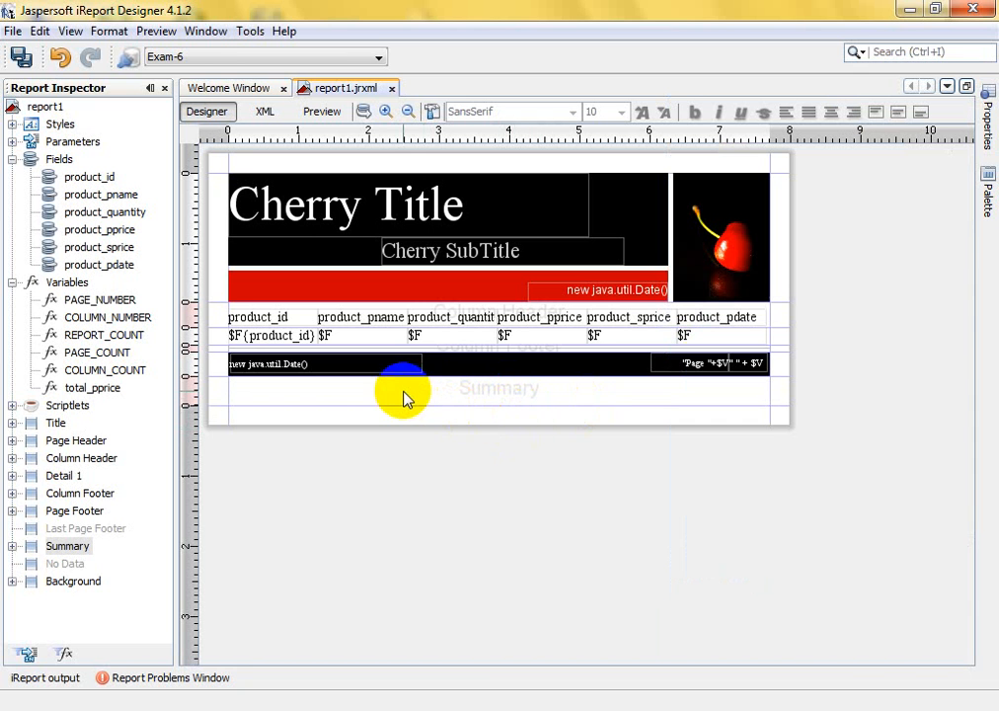
Place the total_pprice variable in the Summary band, aligned under the product_pprice column, and shrink the band to the field's height
{"action": "left_click", "coordinate": [91, 391]}
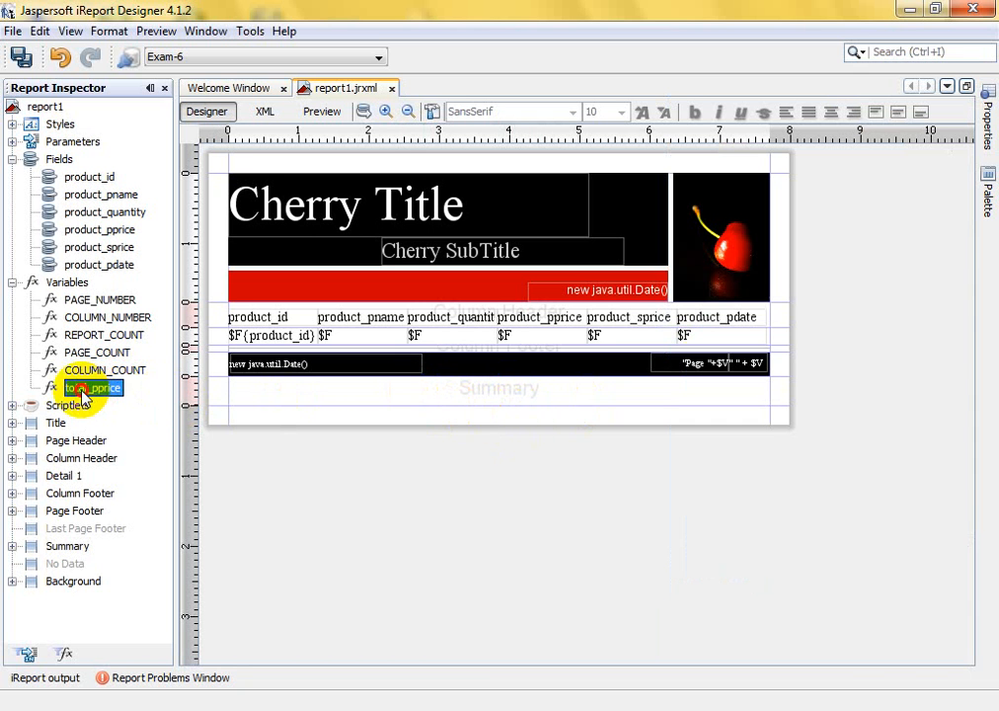
{"action": "left_click_drag", "start_coordinate": [94, 400], "coordinate": [528, 395]}
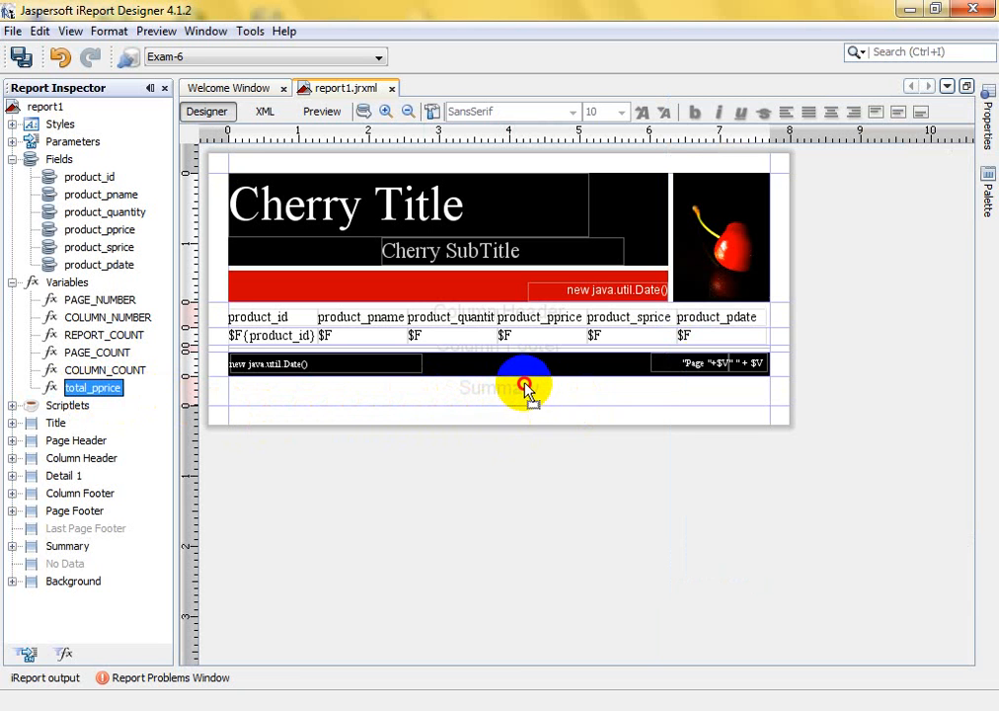
{"action": "left_click_drag", "start_coordinate": [514, 392], "coordinate": [529, 387]}
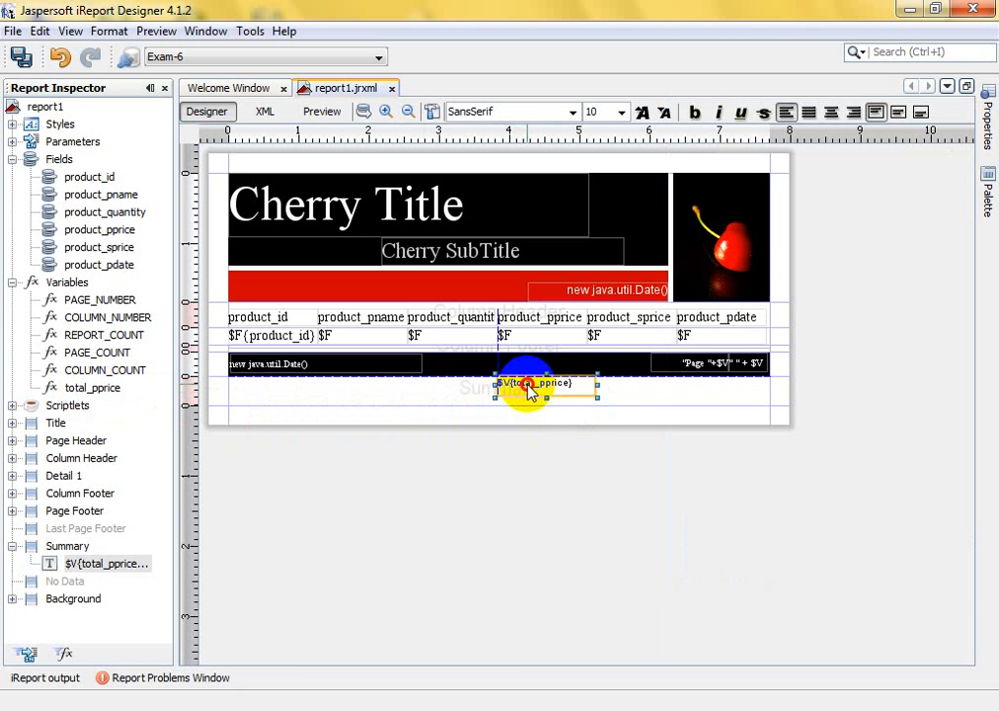
{"action": "left_click", "coordinate": [468, 409]}
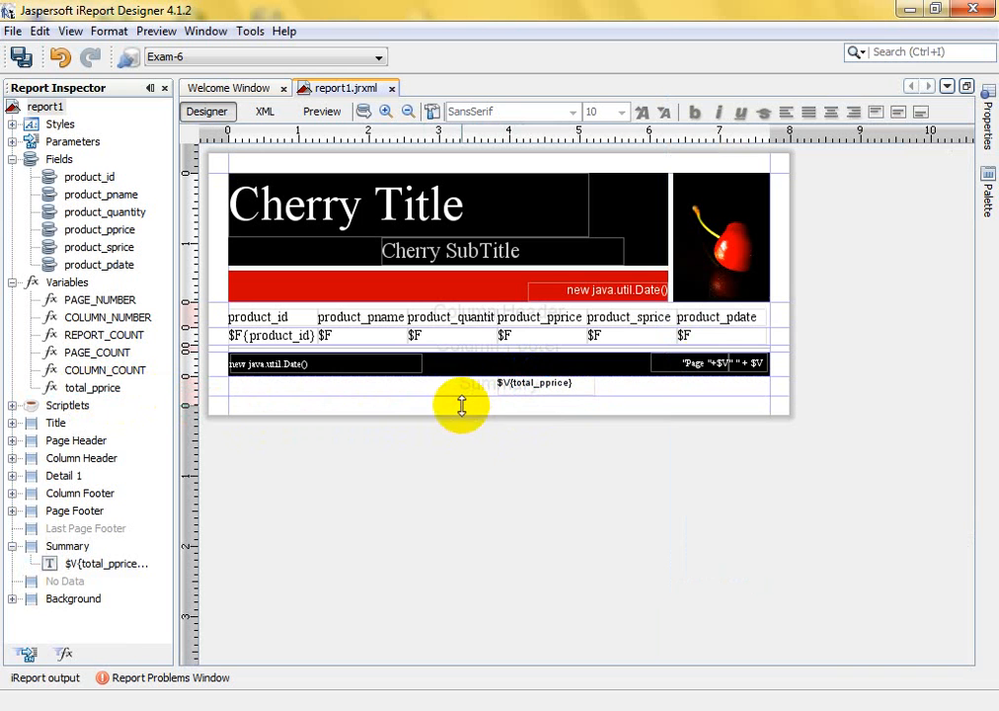
{"action": "left_click_drag", "start_coordinate": [461, 406], "coordinate": [461, 396]}
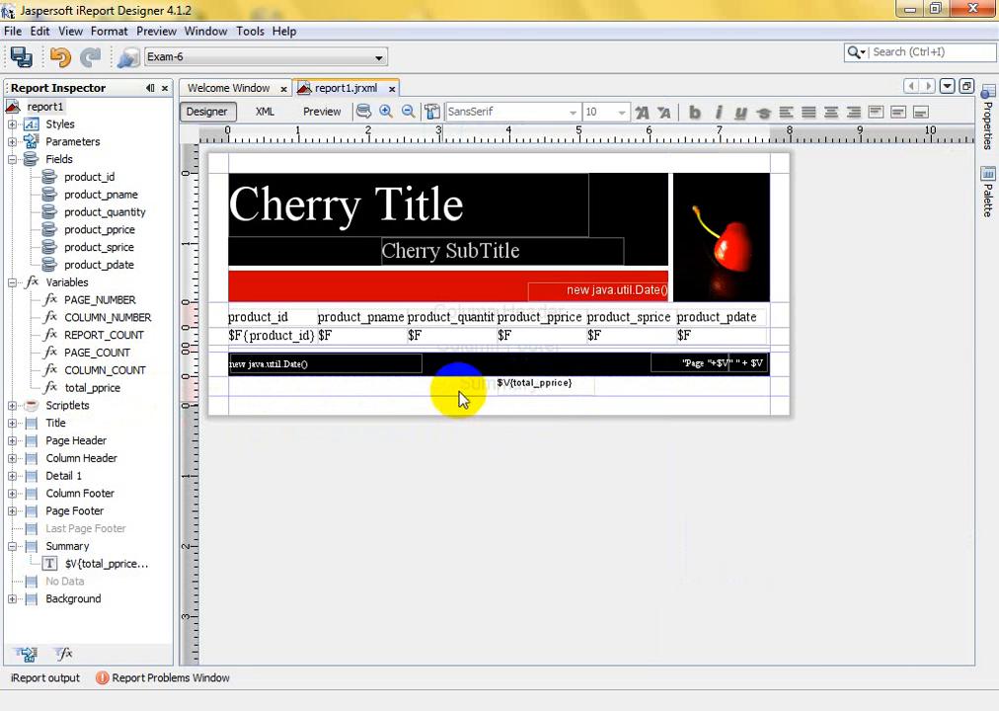
Preview the report to check the total under the product_pprice column, then return to the design view
{"action": "left_click", "coordinate": [323, 111]}
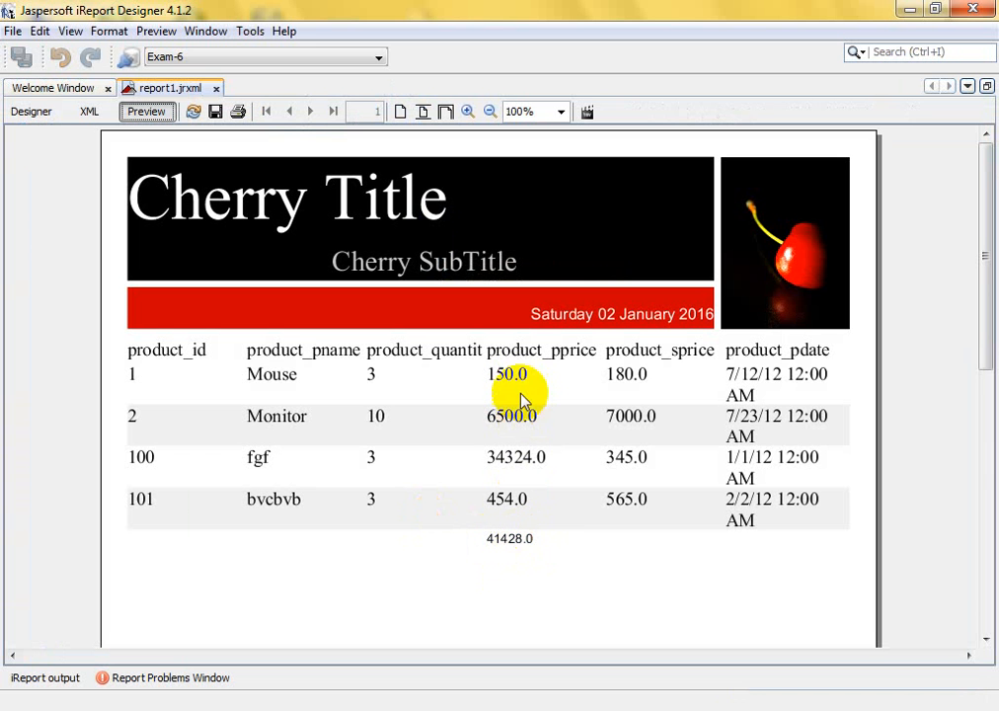
{"action": "left_click", "coordinate": [169, 194]}
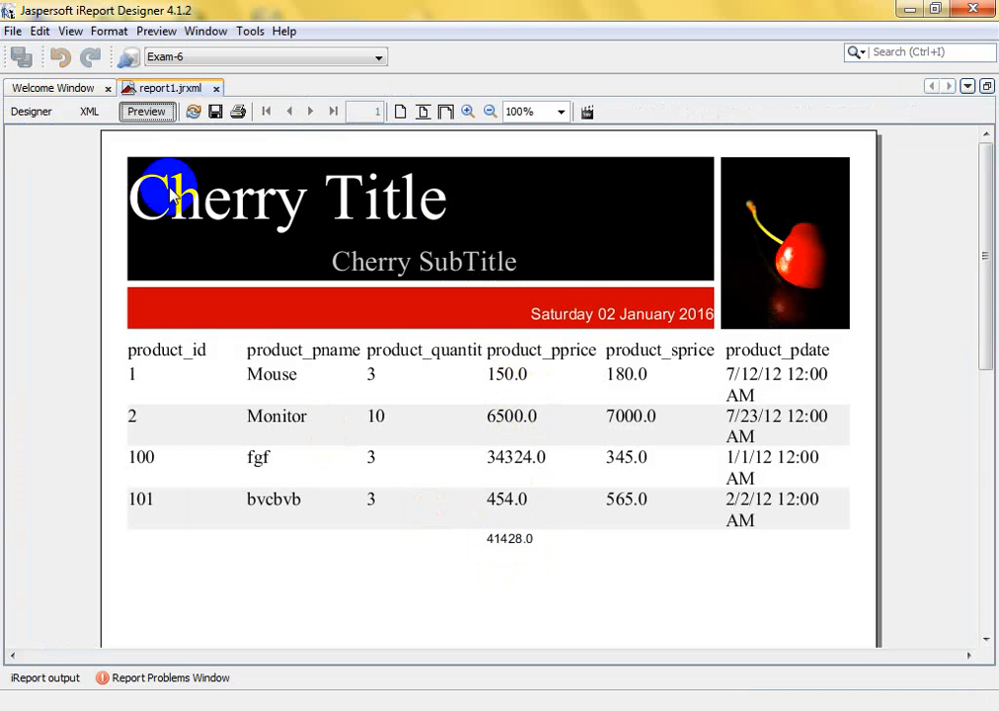
{"action": "left_click", "coordinate": [39, 111]}
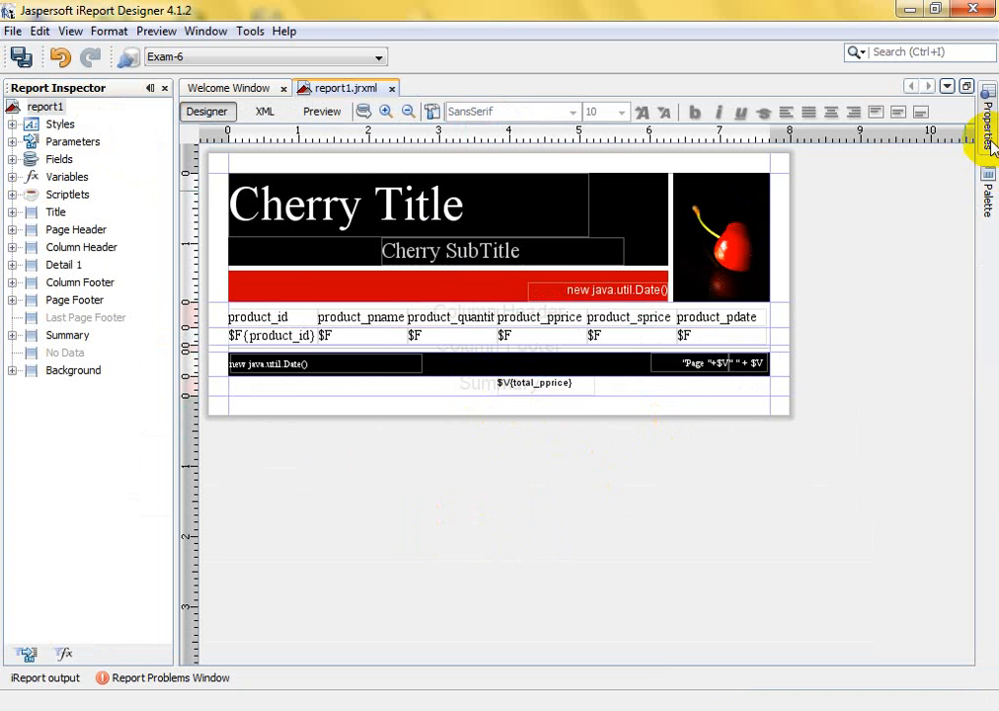
Add a static text reading "Total Purchase price" to the Summary band, directly before the total_pprice field
{"action": "left_click", "coordinate": [988, 197]}
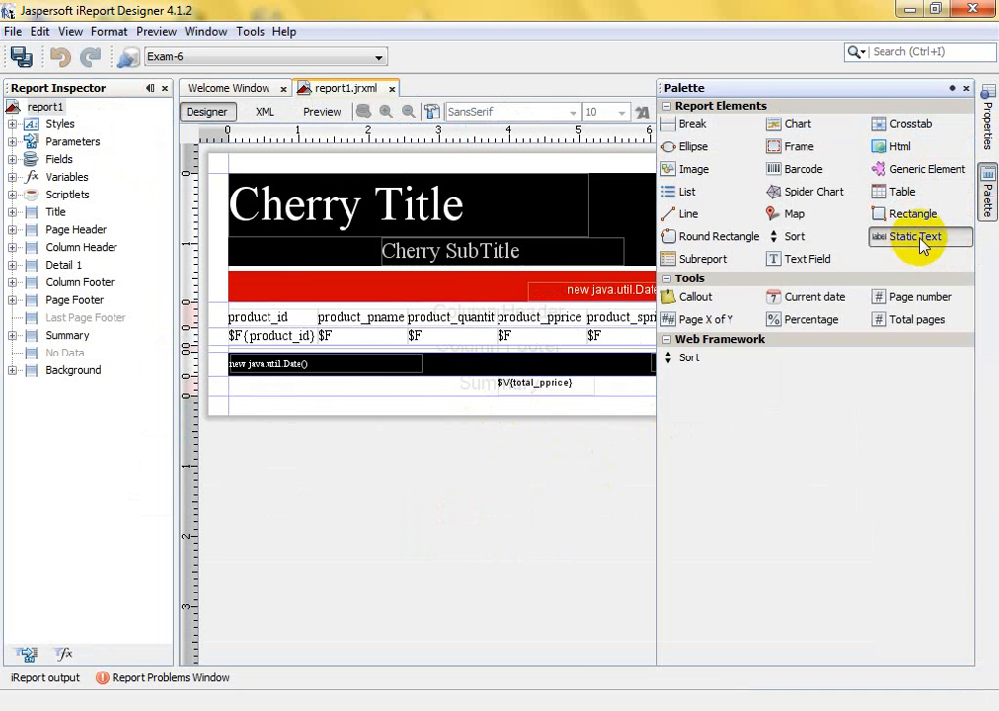
{"action": "left_click_drag", "start_coordinate": [920, 241], "coordinate": [415, 391]}
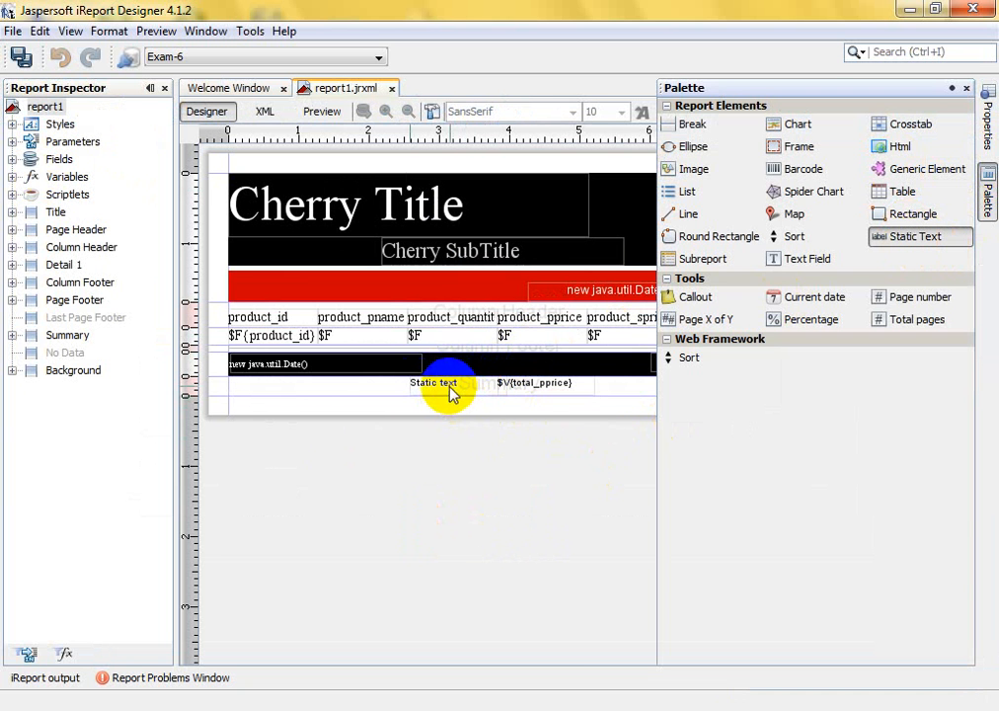
{"action": "left_click", "coordinate": [986, 123]}
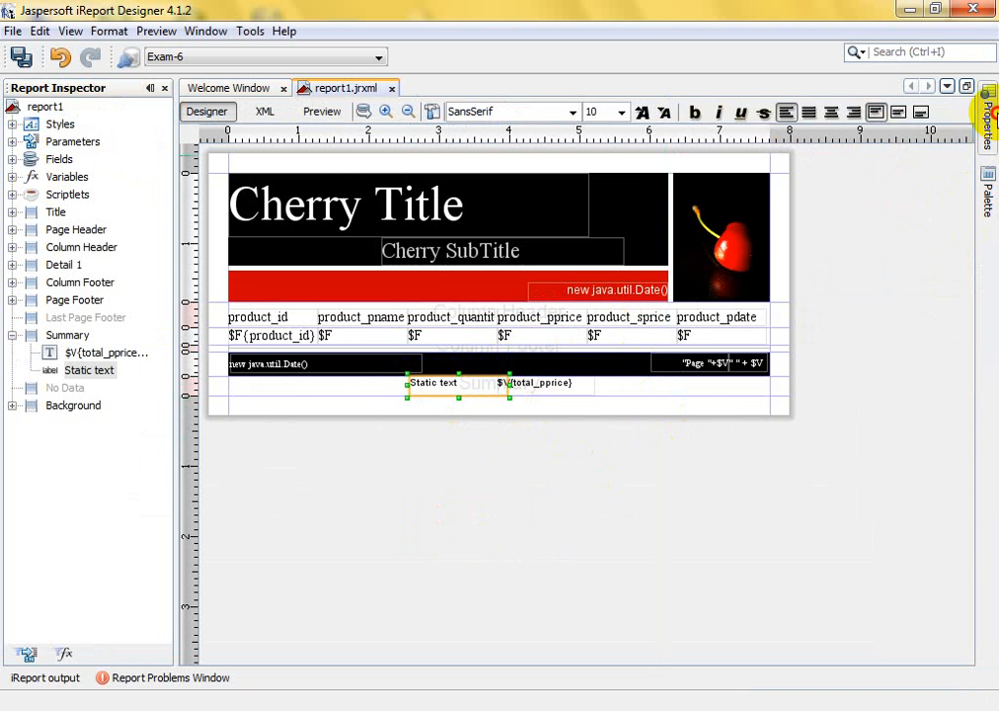
{"action": "left_click", "coordinate": [870, 462]}
{"action": "left_click", "coordinate": [873, 462]}
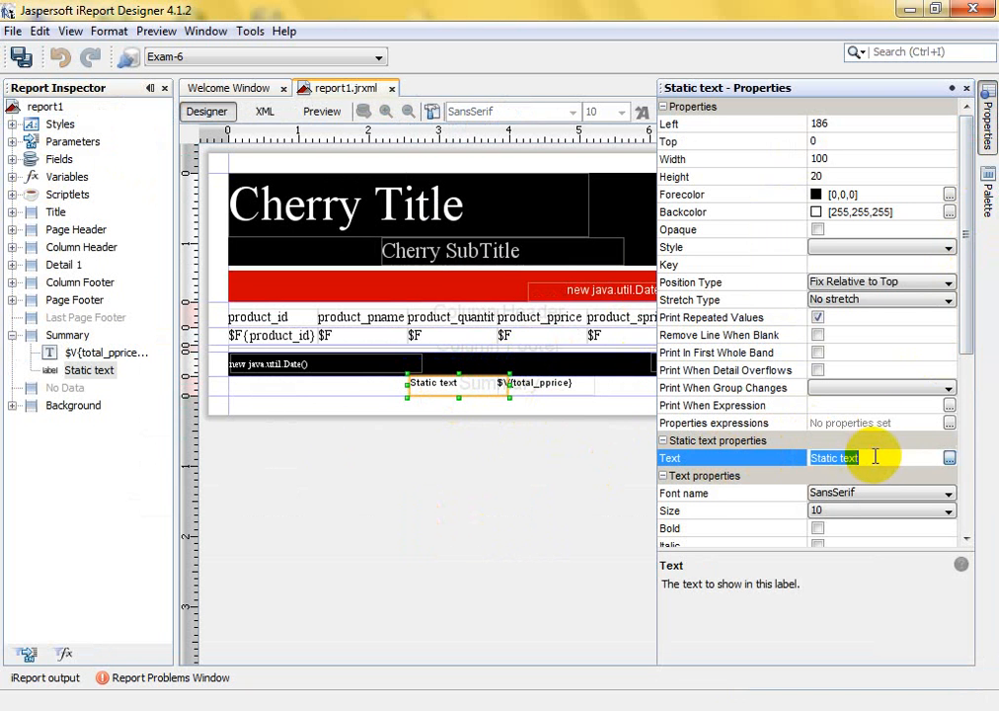
{"action": "left_click_drag", "start_coordinate": [874, 458], "coordinate": [811, 458]}
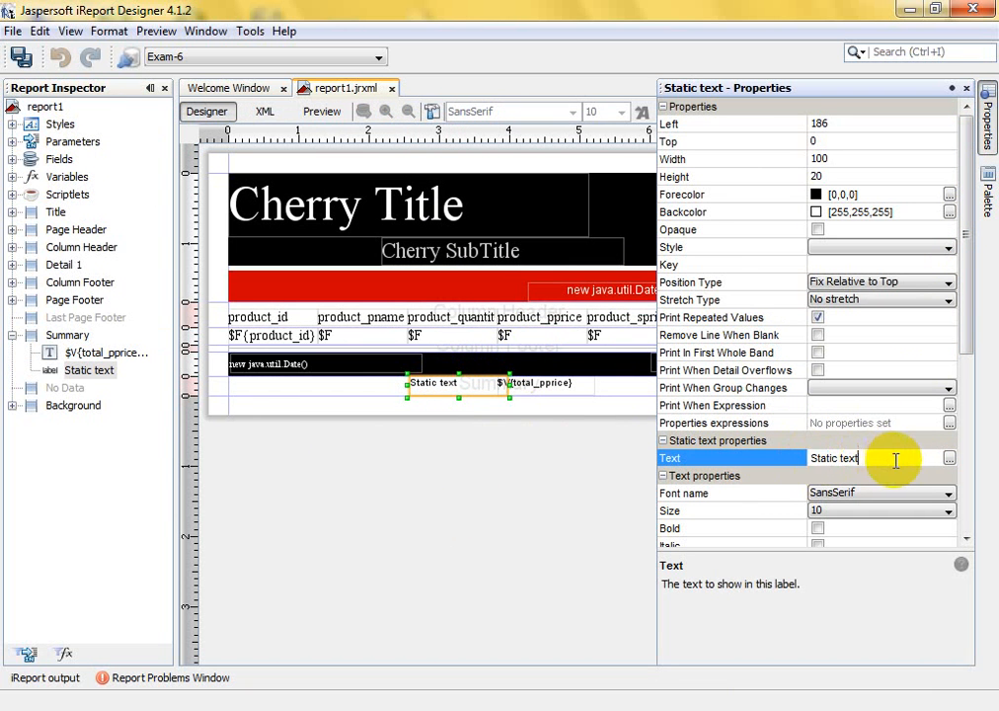
{"action": "left_click_drag", "start_coordinate": [895, 459], "coordinate": [781, 445]}
{"action": "type", "text": "Total Purchase price"}
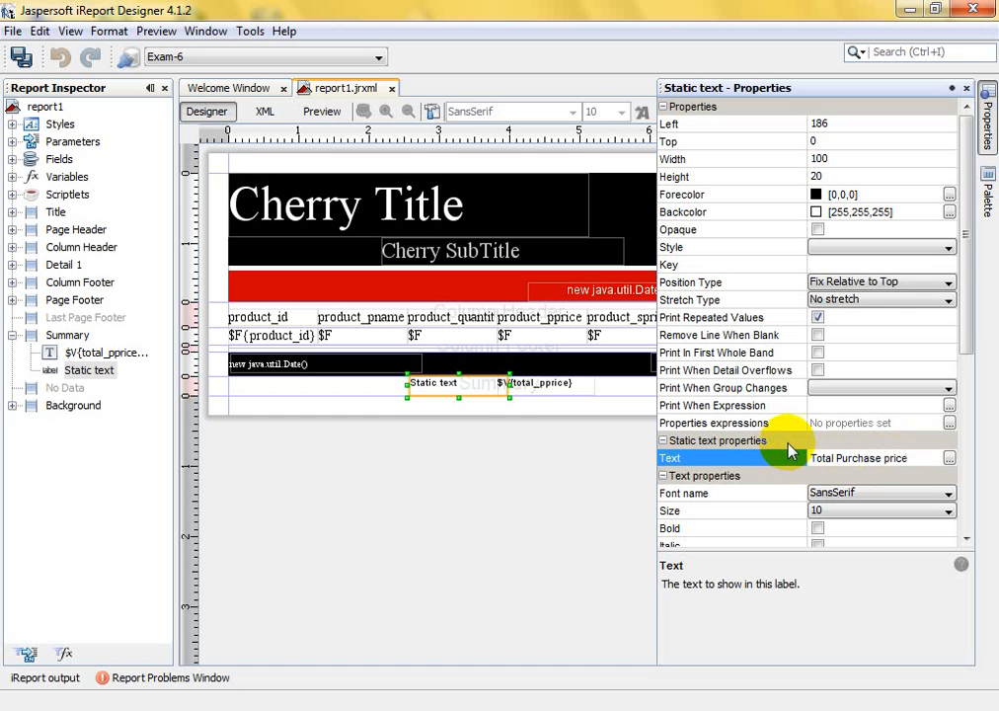
{"action": "key", "text": "Return"}
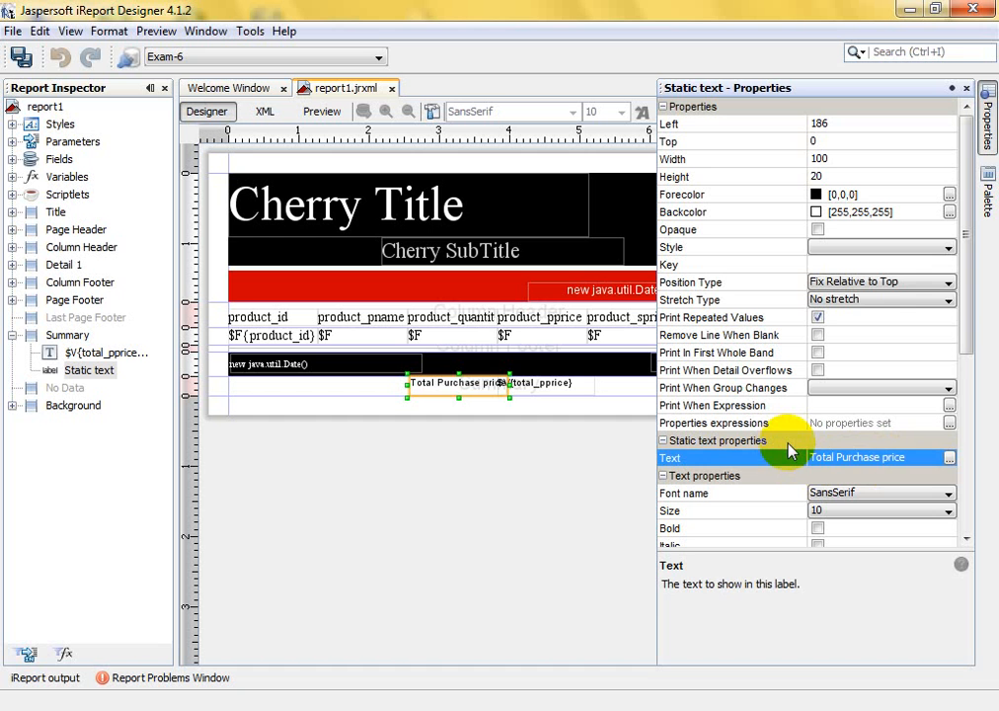
{"action": "mouse_move", "coordinate": [474, 395]}
{"action": "left_mouse_down"}
{"action": "mouse_move", "coordinate": [450, 393]}
{"action": "mouse_move", "coordinate": [459, 392]}
{"action": "left_mouse_up"}
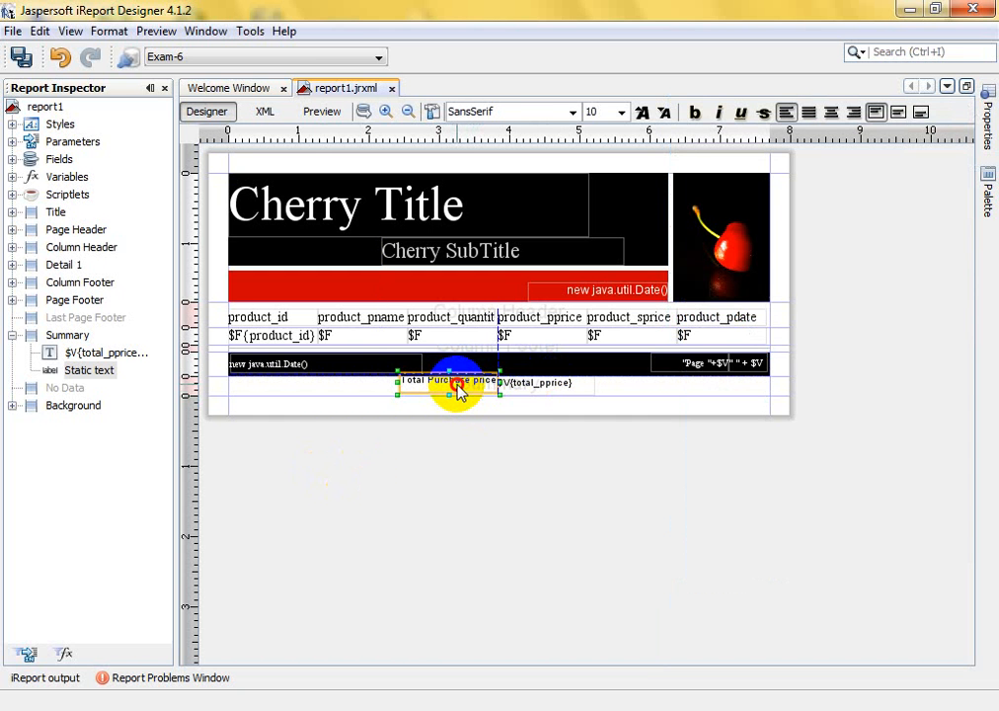
{"action": "left_click", "coordinate": [581, 395]}
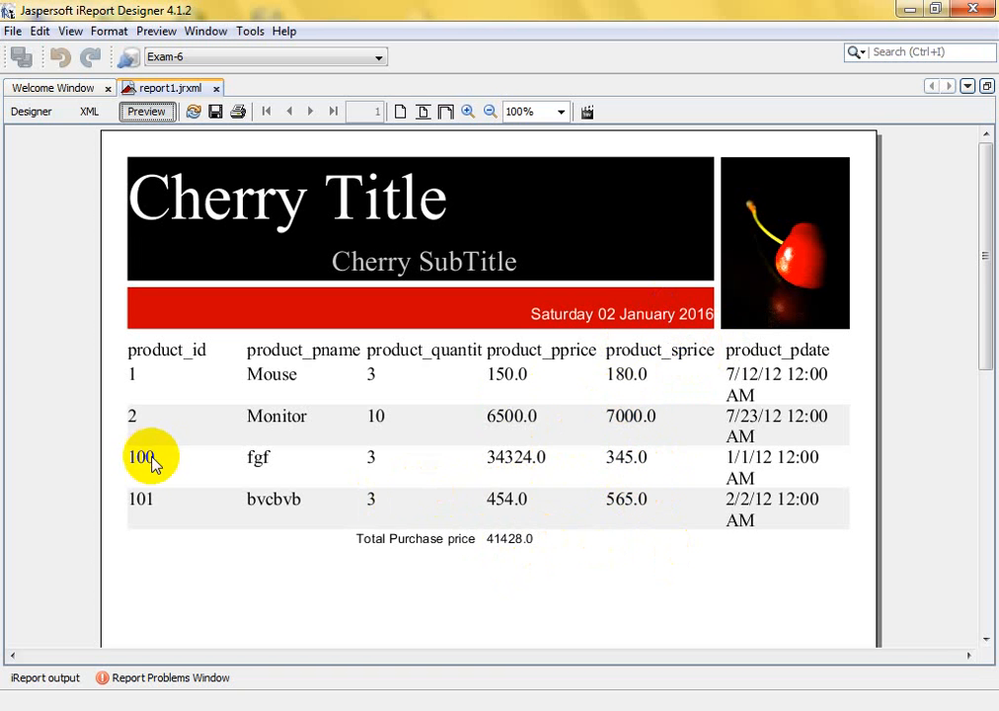
Examine the labelled total row in the report preview and return to the design view
{"action": "scroll", "coordinate": [148, 462], "scroll_direction": "down", "scroll_amount": 3}
{"action": "scroll", "coordinate": [150, 469], "scroll_direction": "down", "scroll_amount": 2}
{"action": "scroll", "coordinate": [133, 397], "scroll_direction": "up", "scroll_amount": 2}
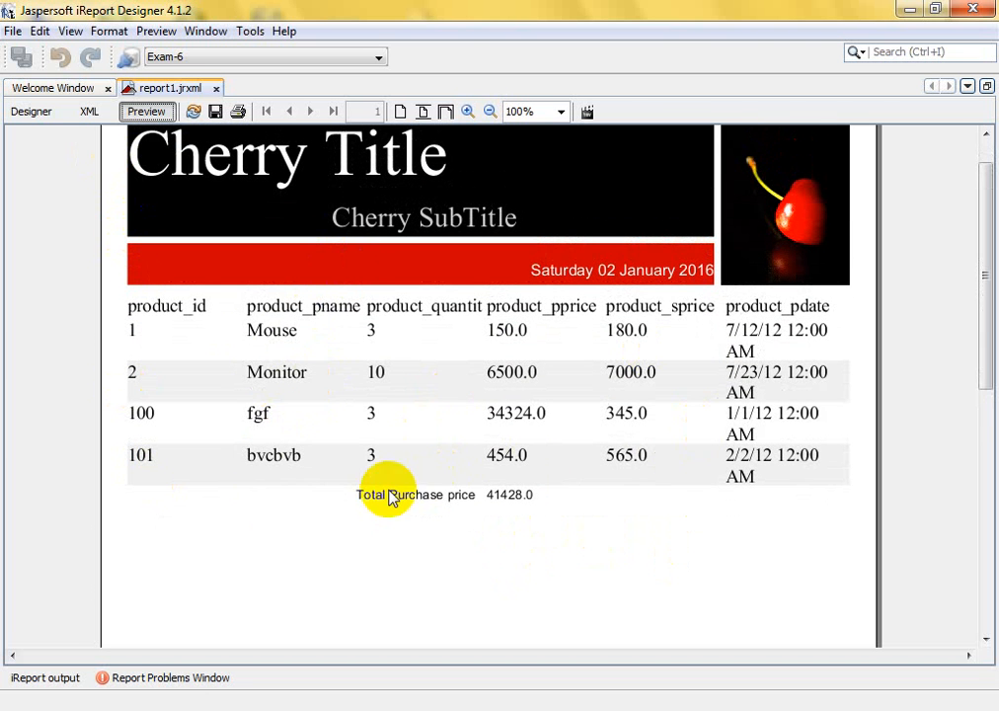
{"action": "left_click", "coordinate": [31, 111]}
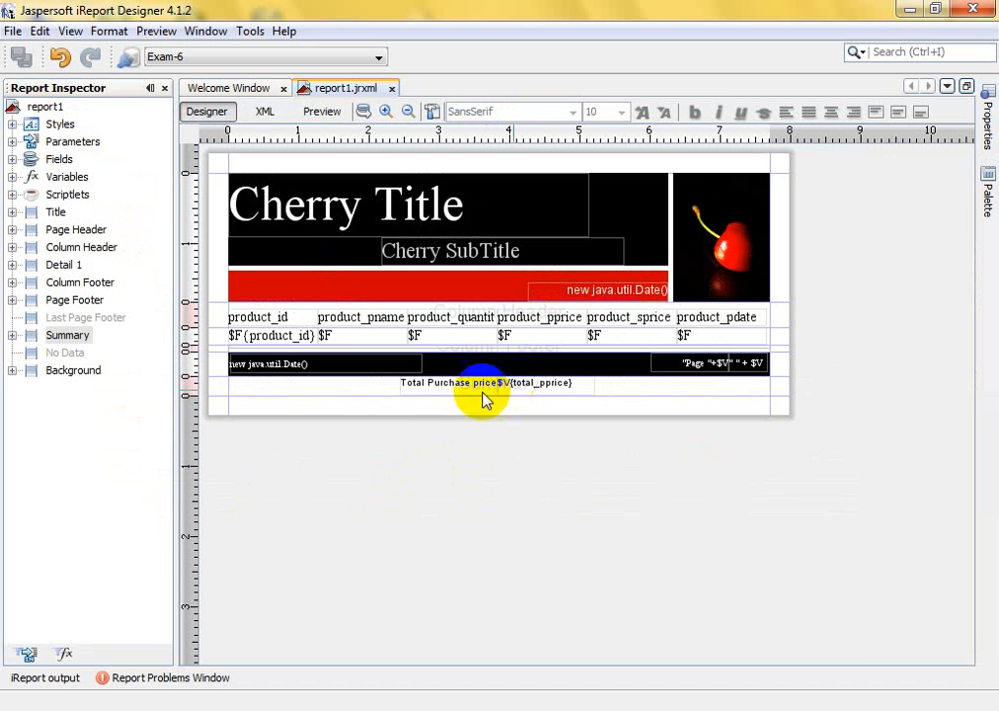
Add a horizontal line along the upper edge of the Summary band, starting at the band's left margin
{"action": "left_click", "coordinate": [987, 197]}
{"action": "left_click_drag", "start_coordinate": [691, 215], "coordinate": [319, 397]}
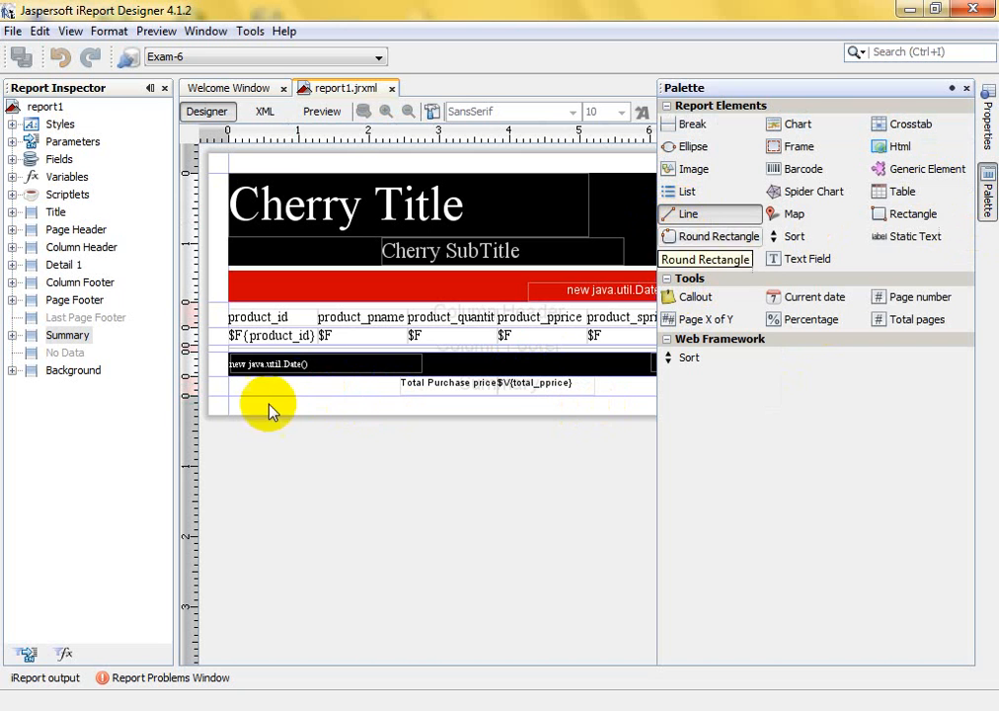
{"action": "left_click_drag", "start_coordinate": [681, 216], "coordinate": [312, 390]}
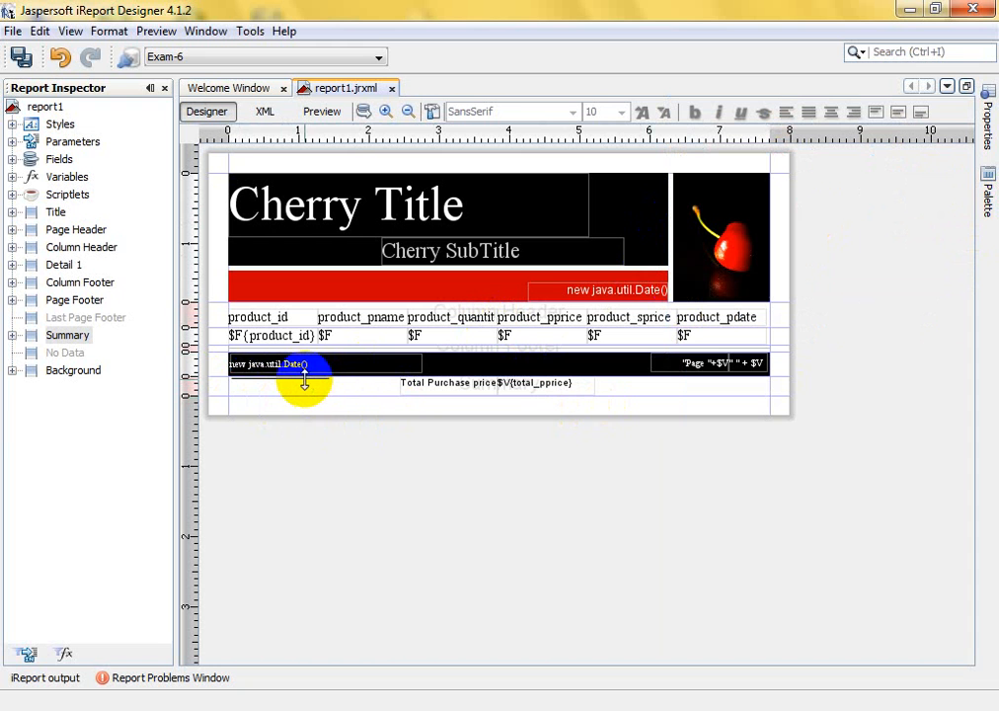
Stretch the Summary band's line to about 549 wide so it spans the report above the total
{"action": "left_click", "coordinate": [12, 335]}
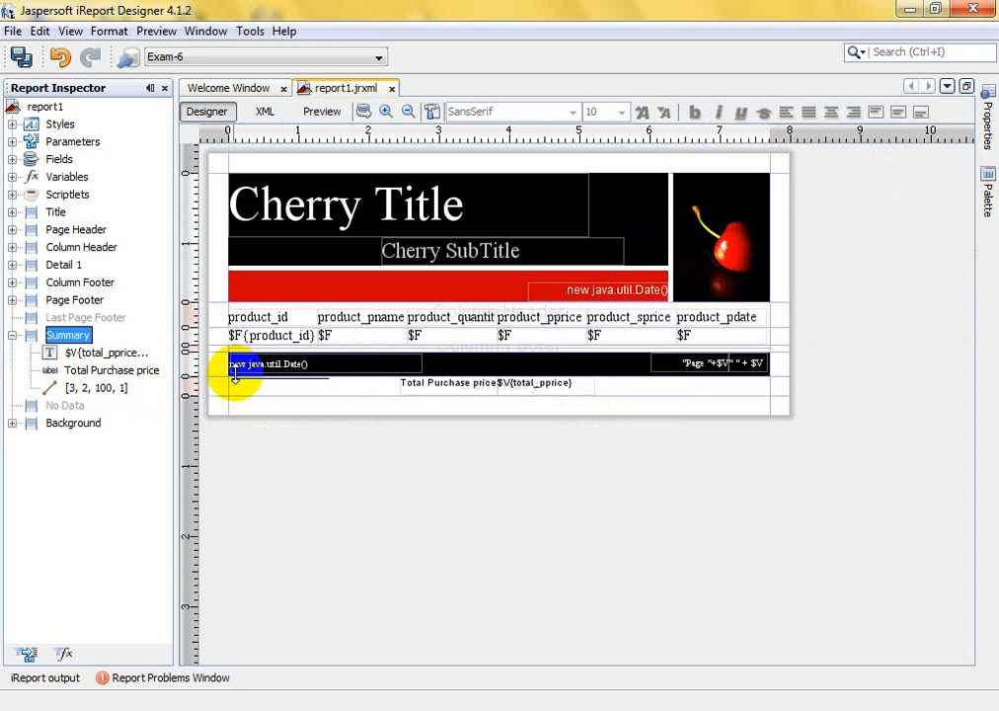
{"action": "left_click", "coordinate": [79, 393]}
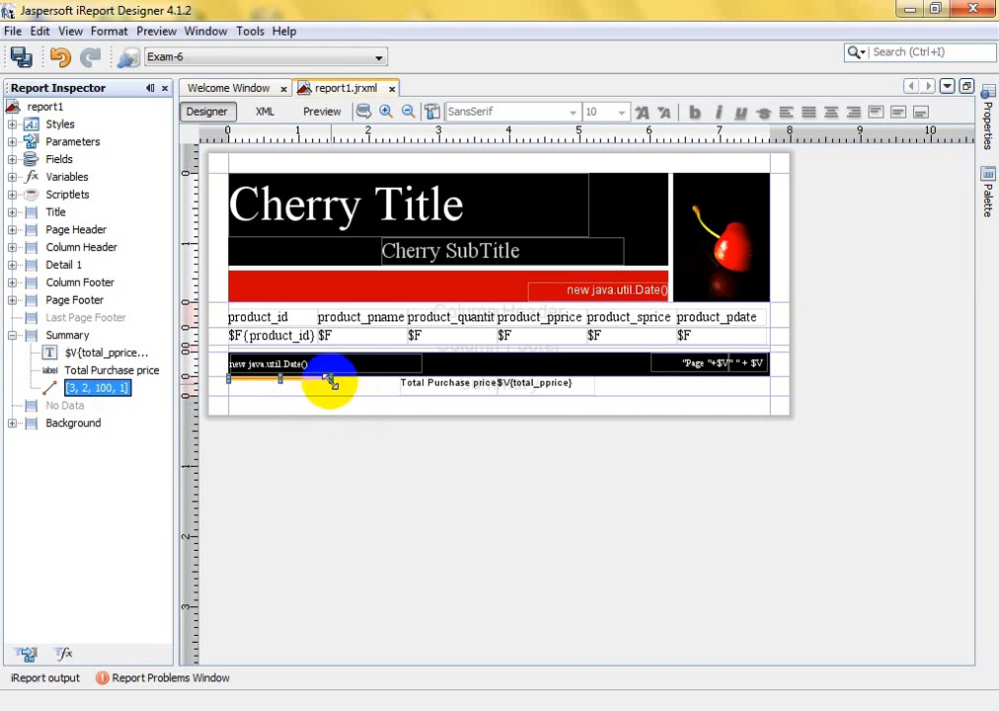
{"action": "left_click_drag", "start_coordinate": [329, 379], "coordinate": [766, 373]}
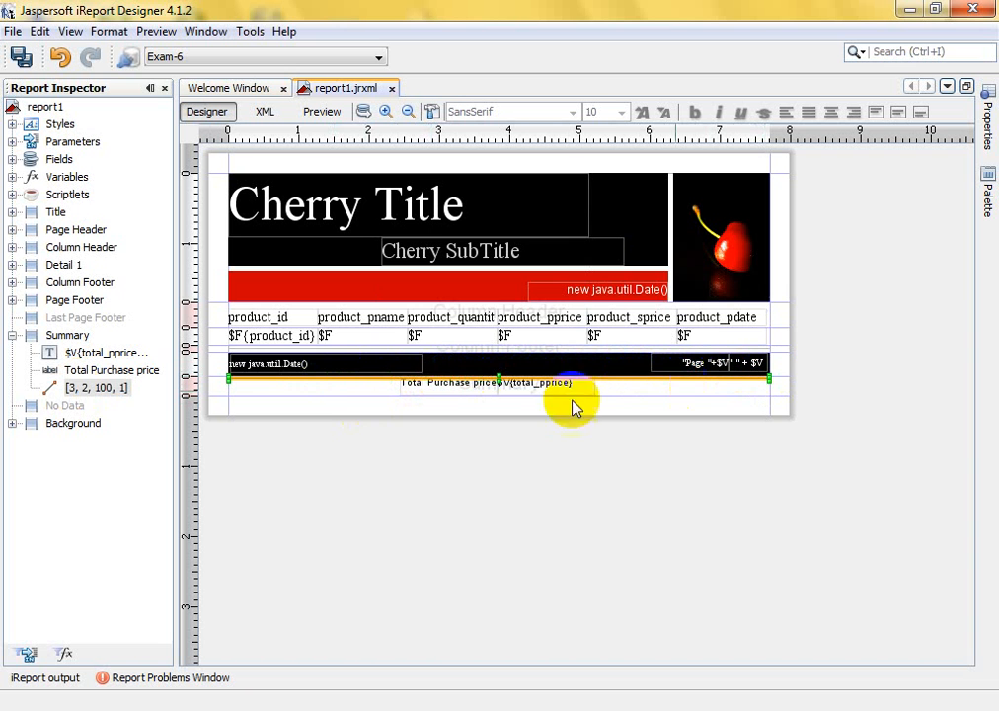
{"action": "left_click", "coordinate": [318, 399]}
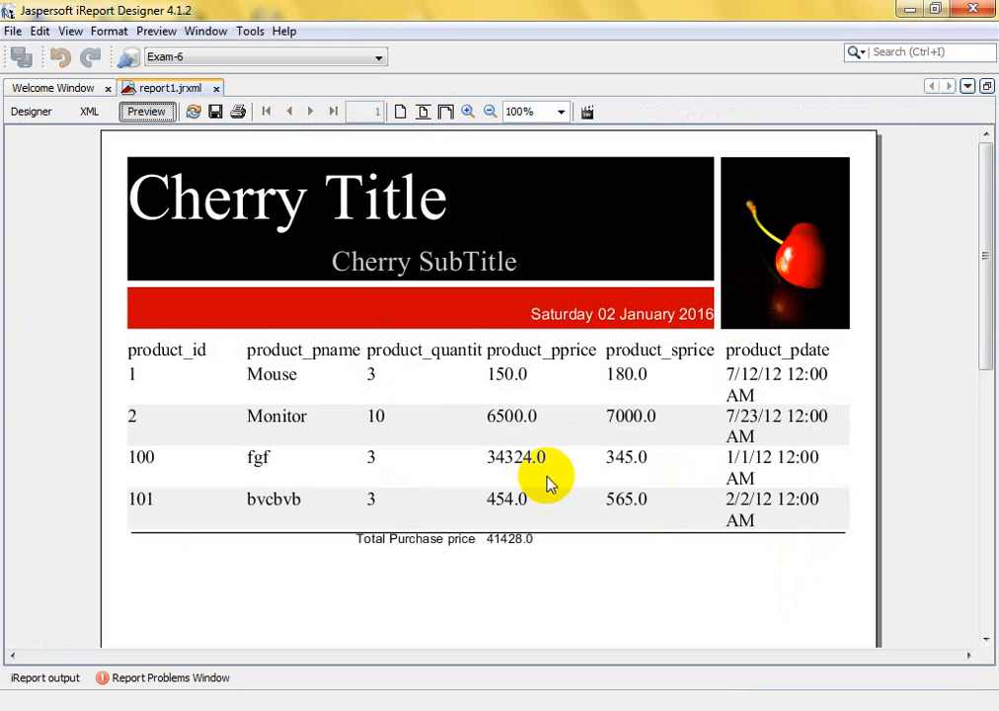
Preview the report again to check the line above the total purchase price, and return to the design view
{"action": "left_click", "coordinate": [30, 110]}
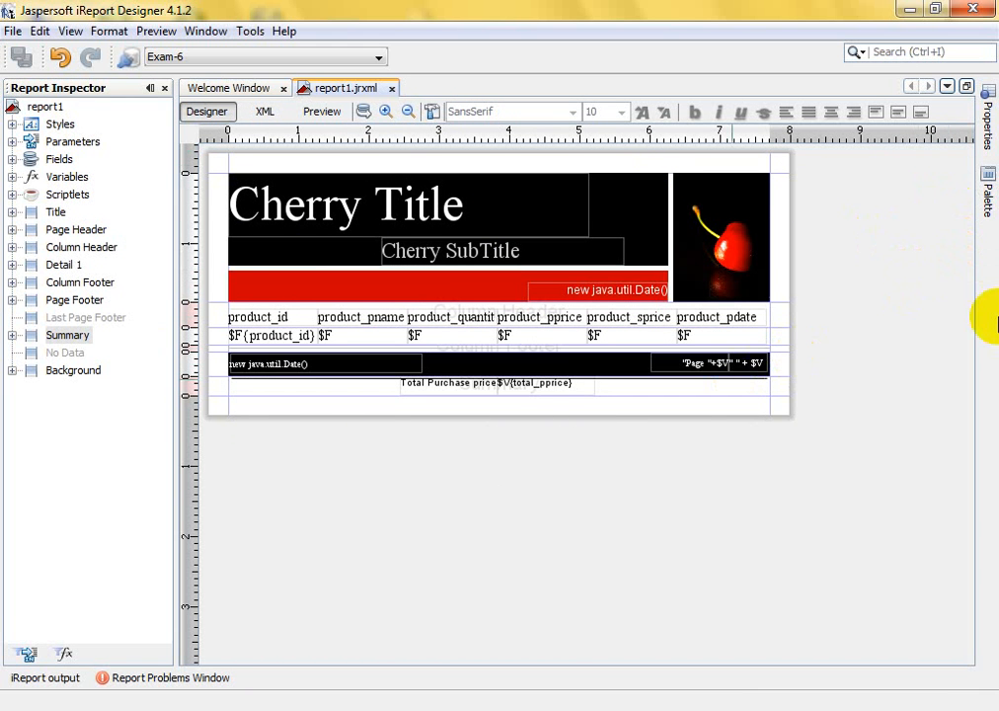
{"action": "left_click", "coordinate": [373, 392]}
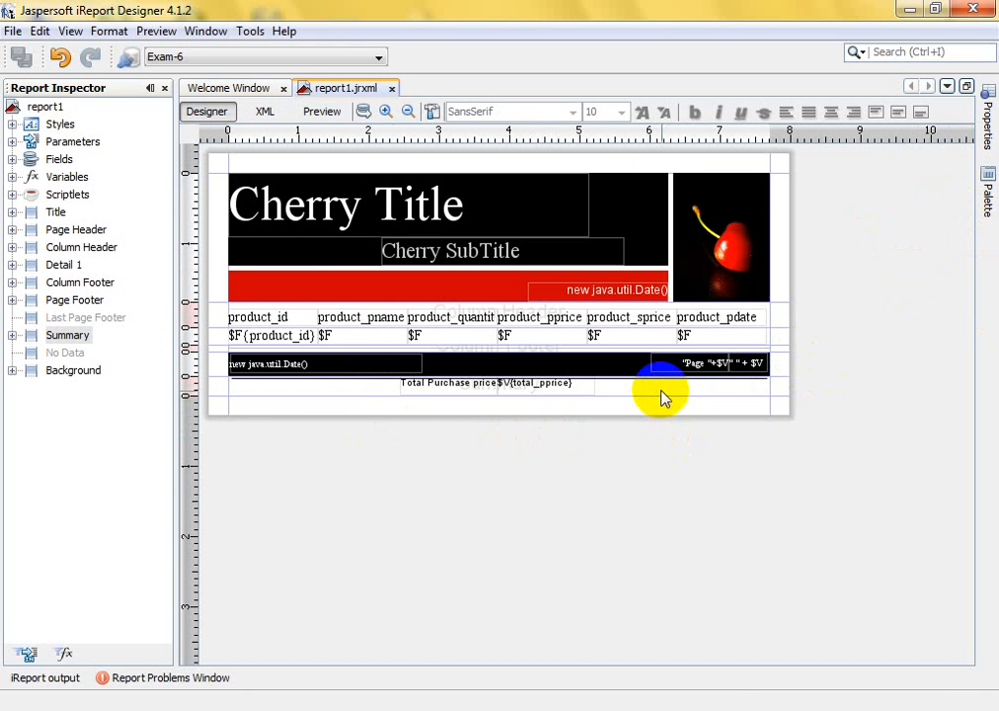
{"action": "left_click", "coordinate": [321, 112]}
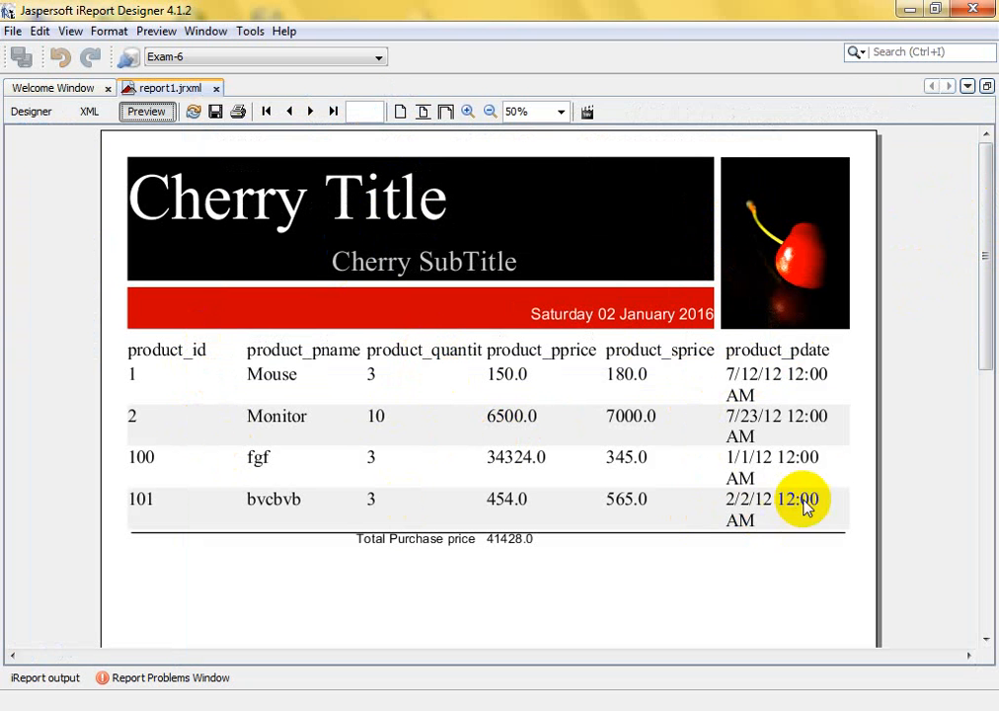
{"action": "left_click", "coordinate": [174, 344]}
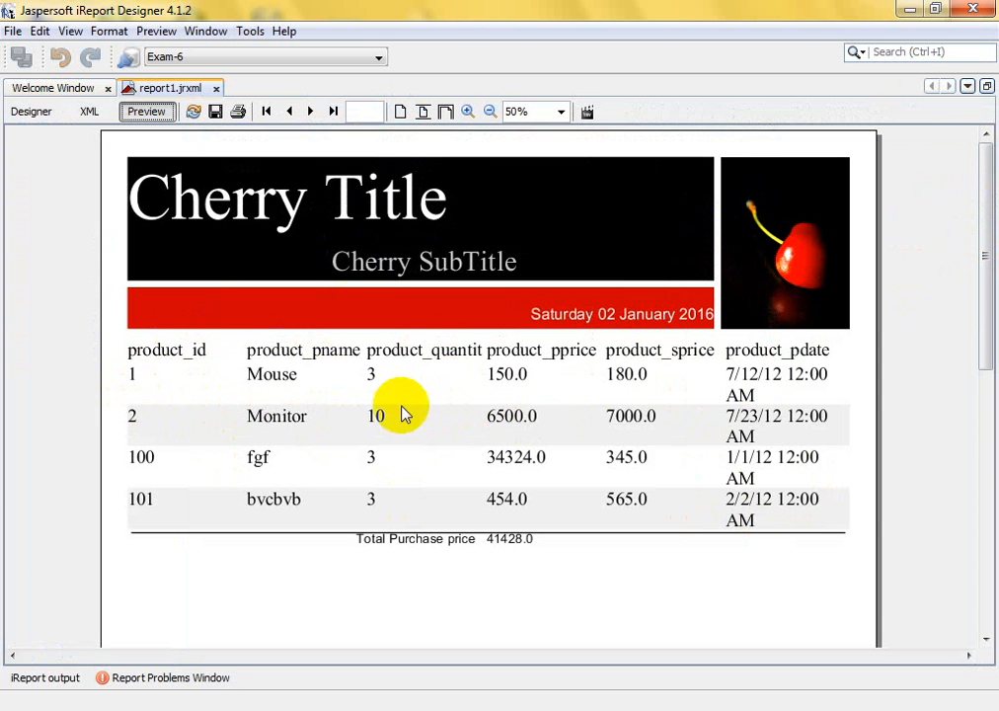
{"action": "left_click", "coordinate": [33, 111]}
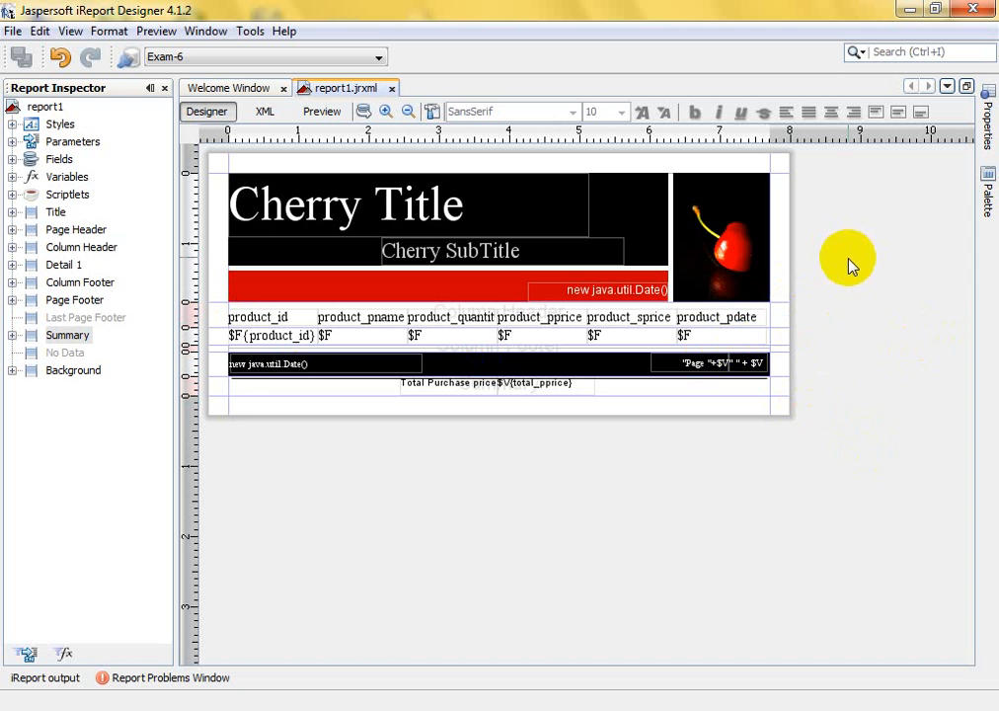
{"action": "left_click", "coordinate": [521, 341]}
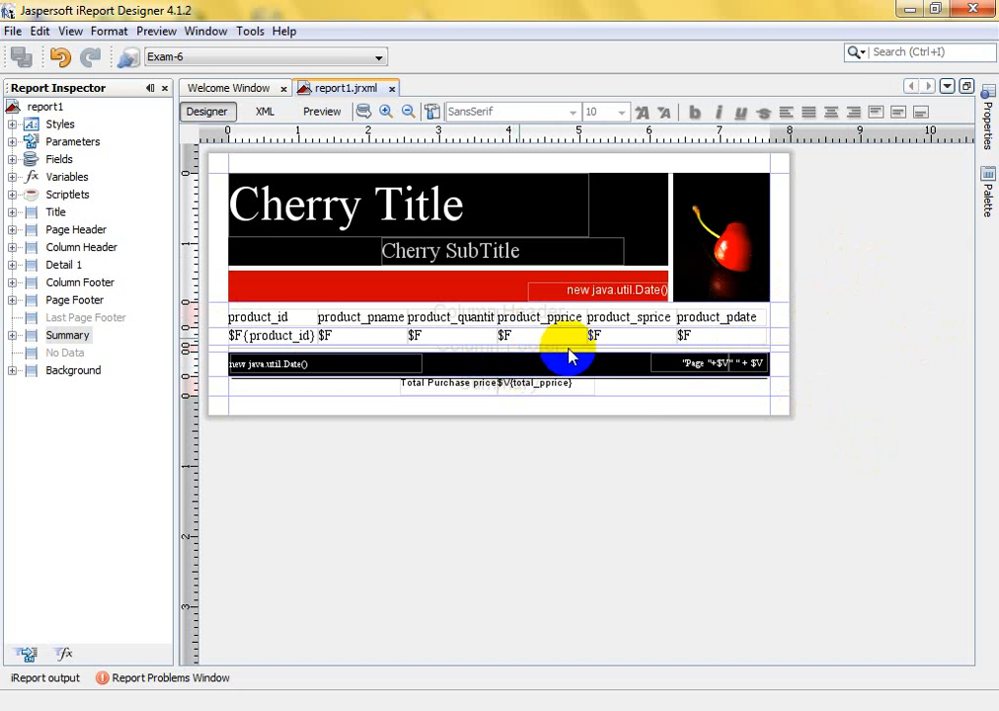
{"action": "left_click", "coordinate": [554, 391]}
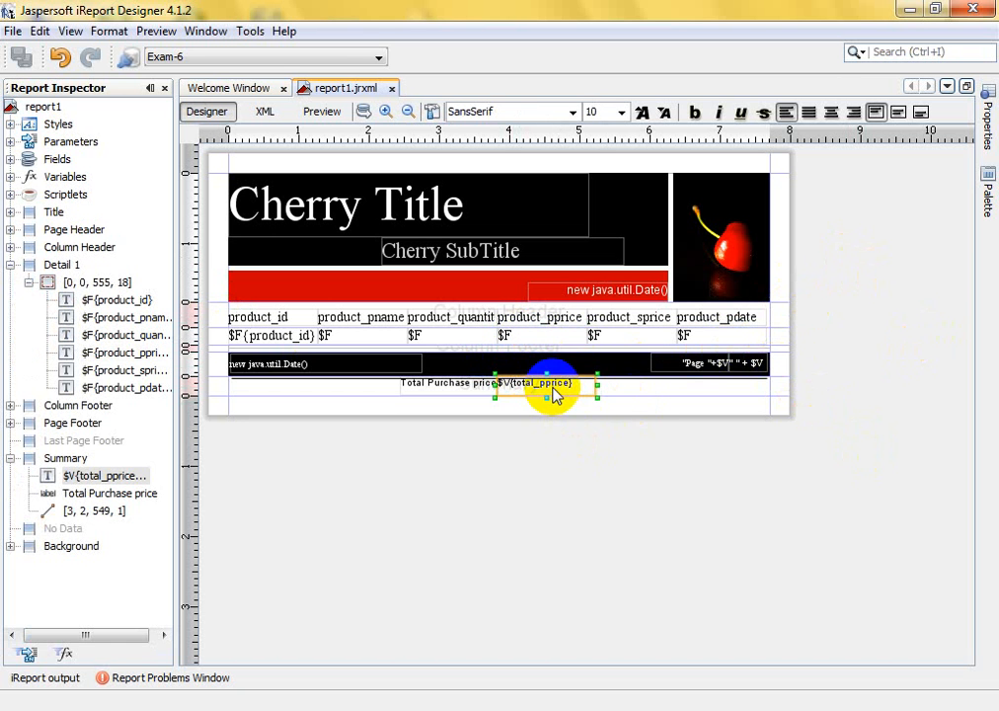
{"action": "left_click", "coordinate": [624, 395]}
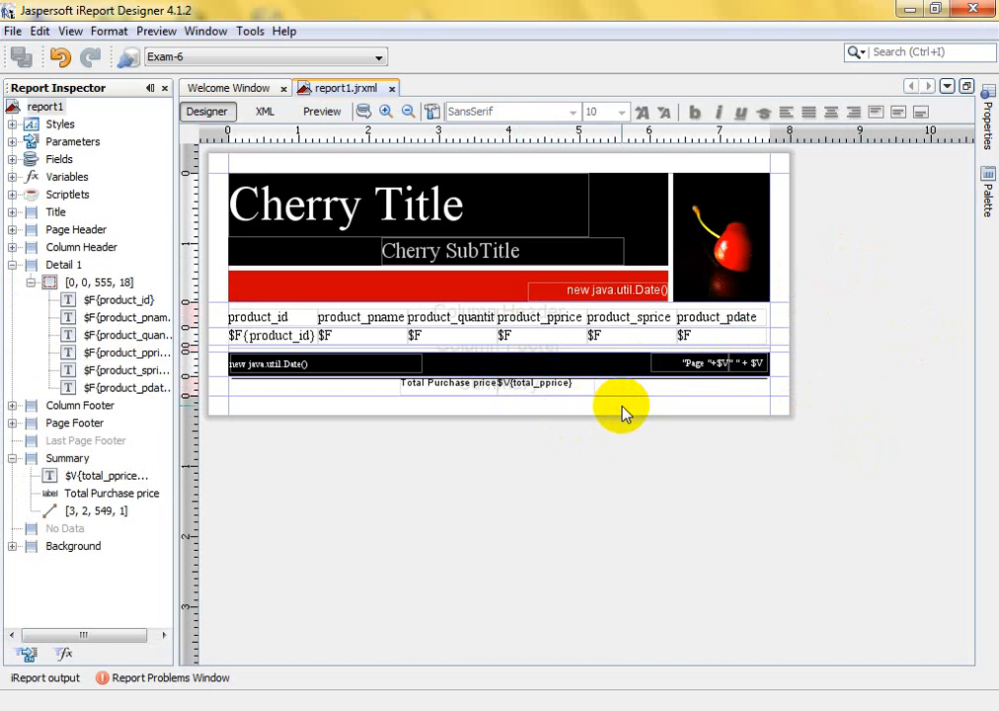